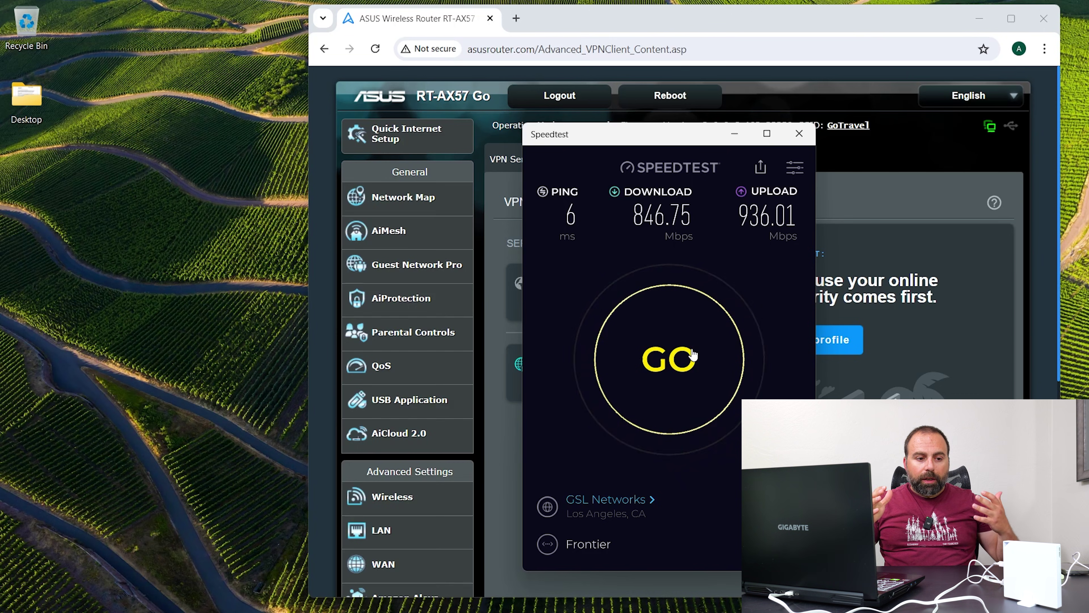
# Put the Speedtest window away and turn on the ExpressVPN connection in the VPN Fusion server list.
pyautogui.click(735, 133)
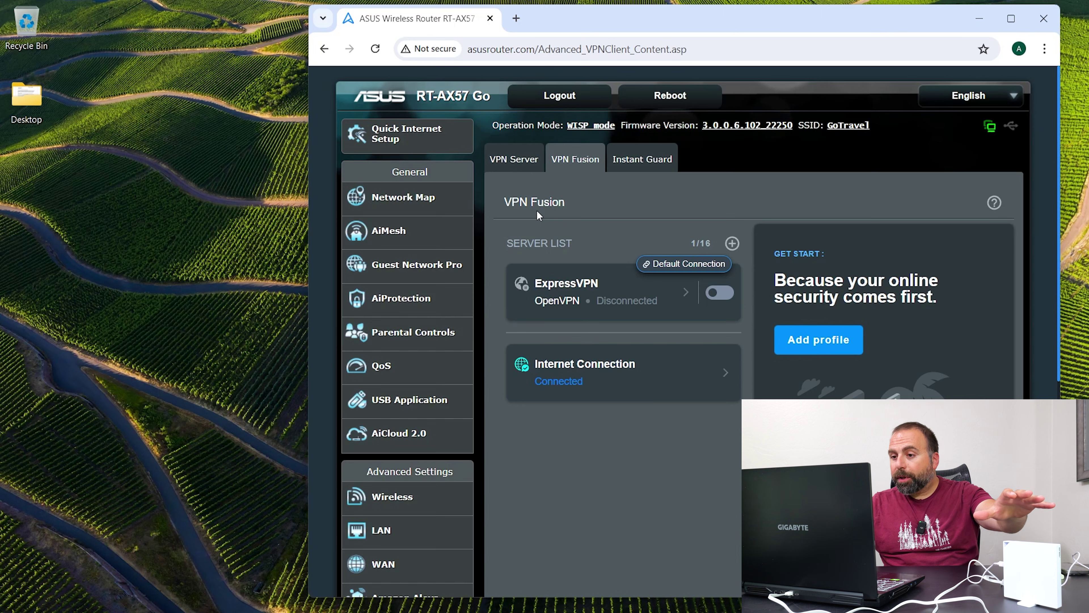
pyautogui.click(722, 296)
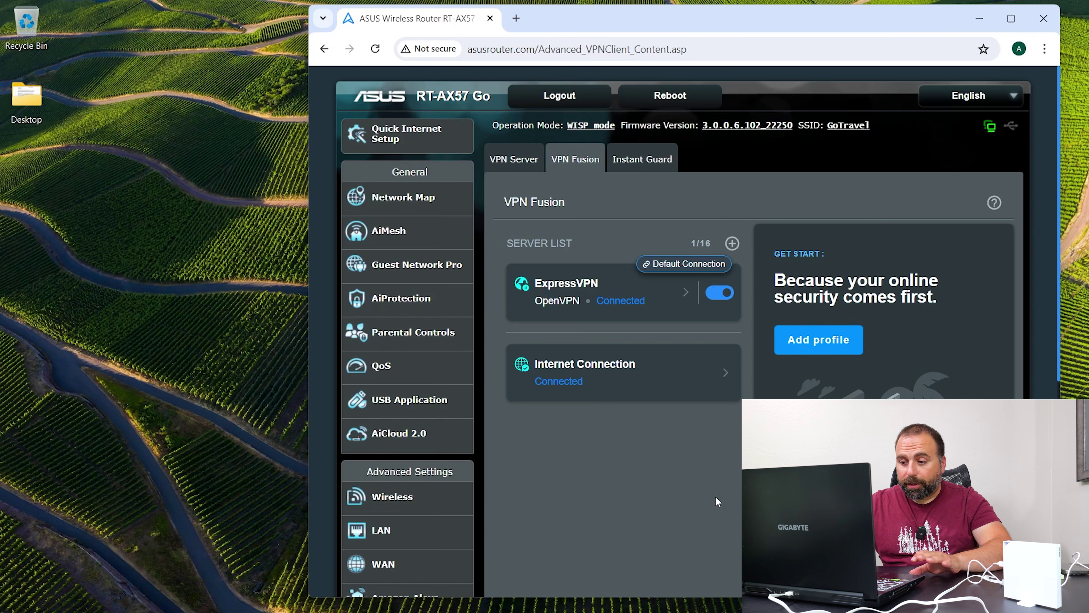
# Switch to Speedtest, run a new speed test over the VPN connection, and minimize the window again.
pyautogui.click(721, 607)
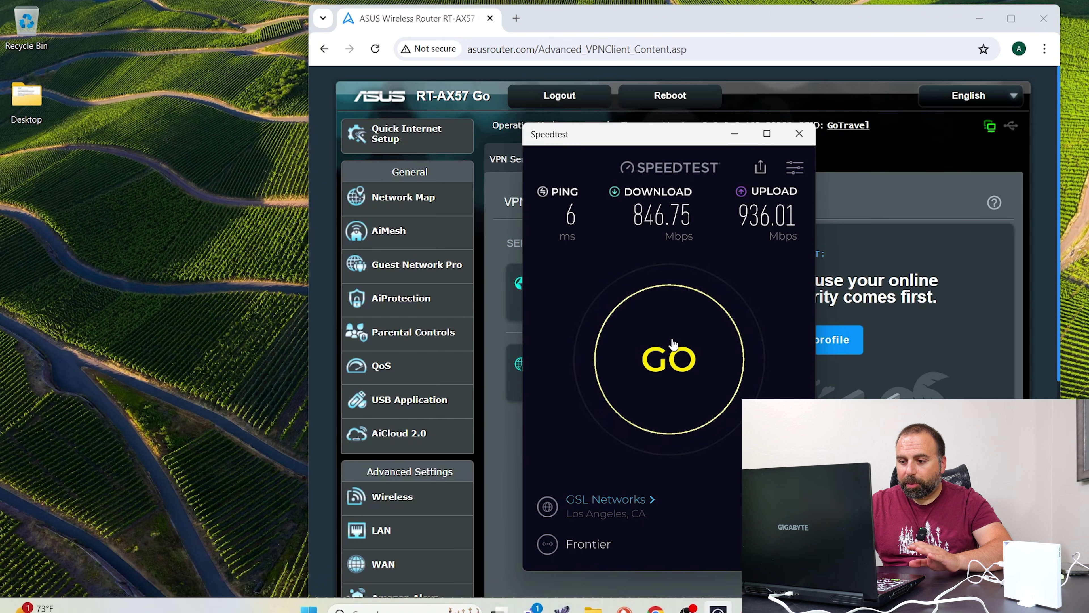
pyautogui.press('Return')
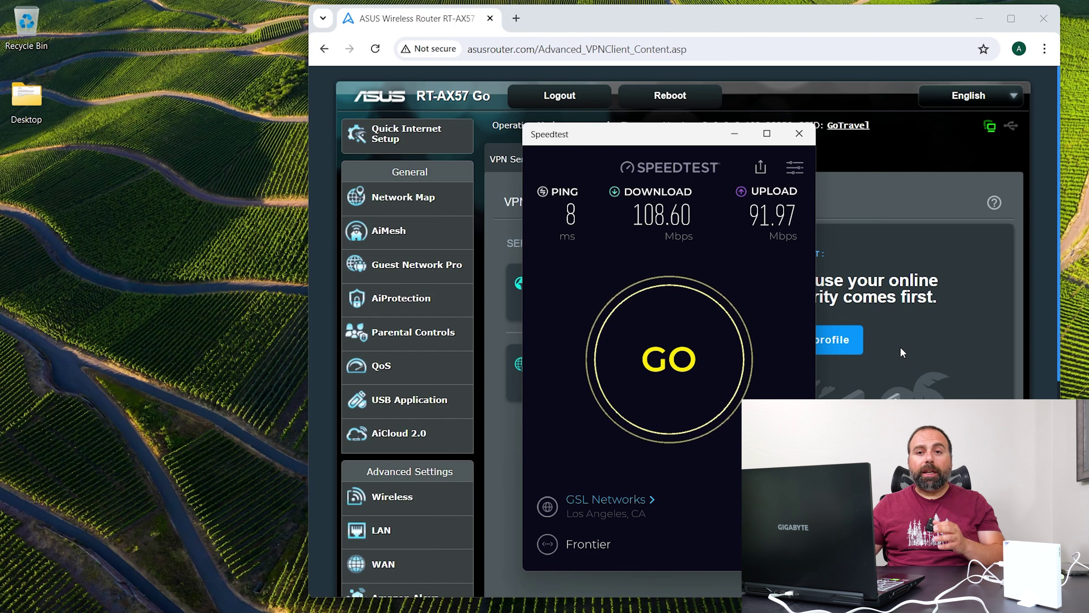
pyautogui.click(733, 133)
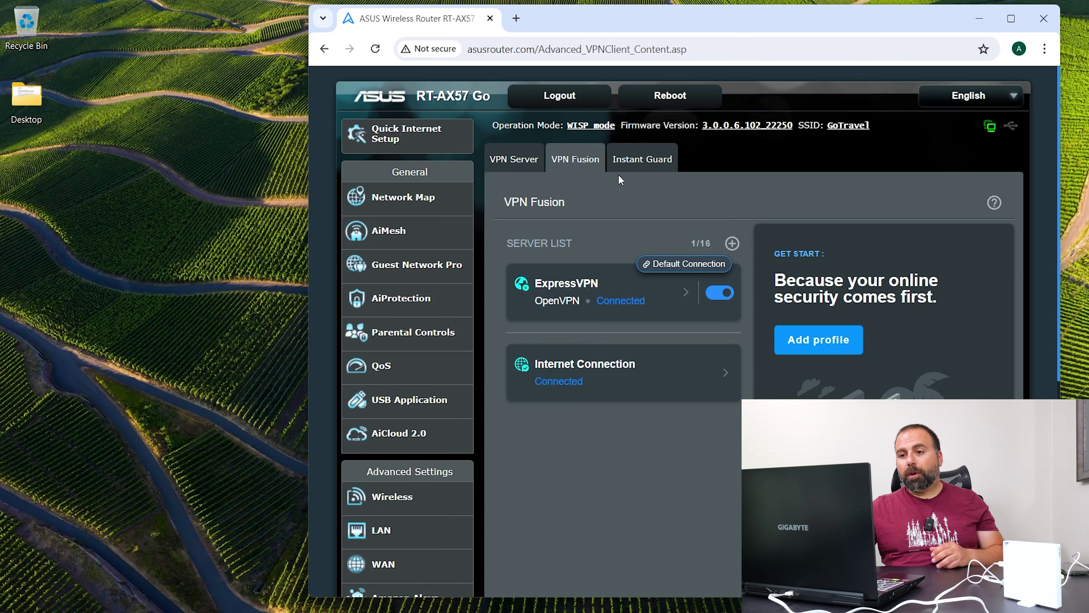
# Look over the router's Network Map and its AiMesh topology page.
pyautogui.click(399, 213)
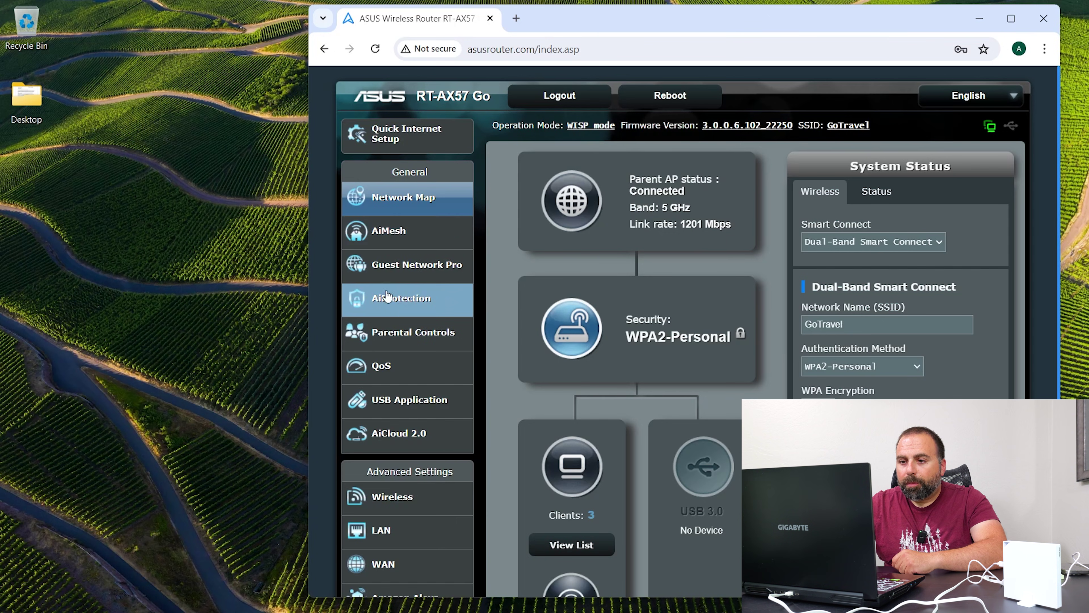
pyautogui.click(395, 239)
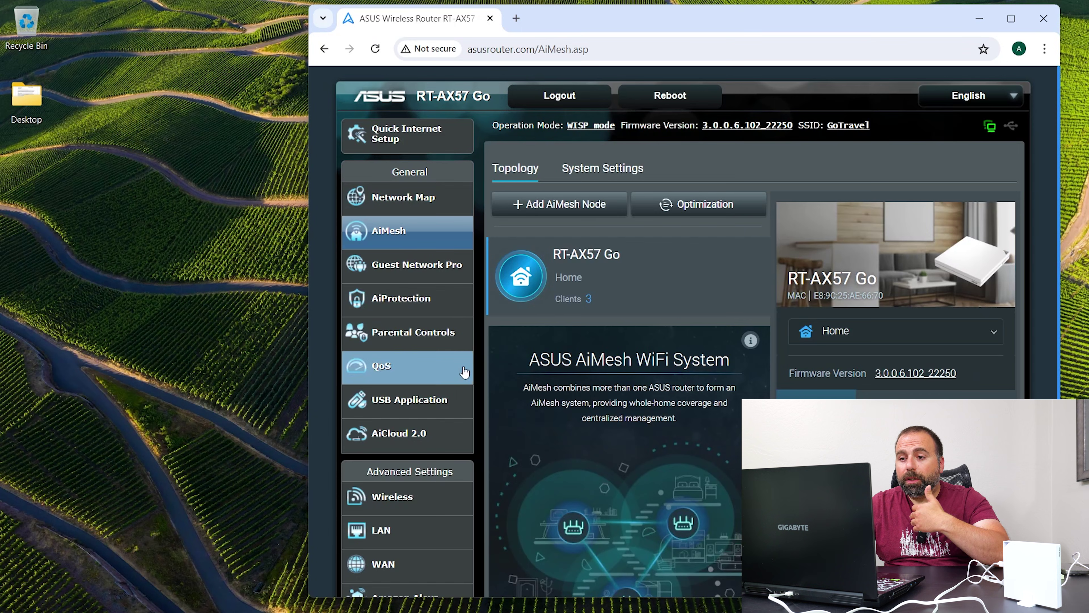
# Review the defined network types in Guest Network Pro and view the Kid's Network setup form without creating a network.
pyautogui.click(417, 266)
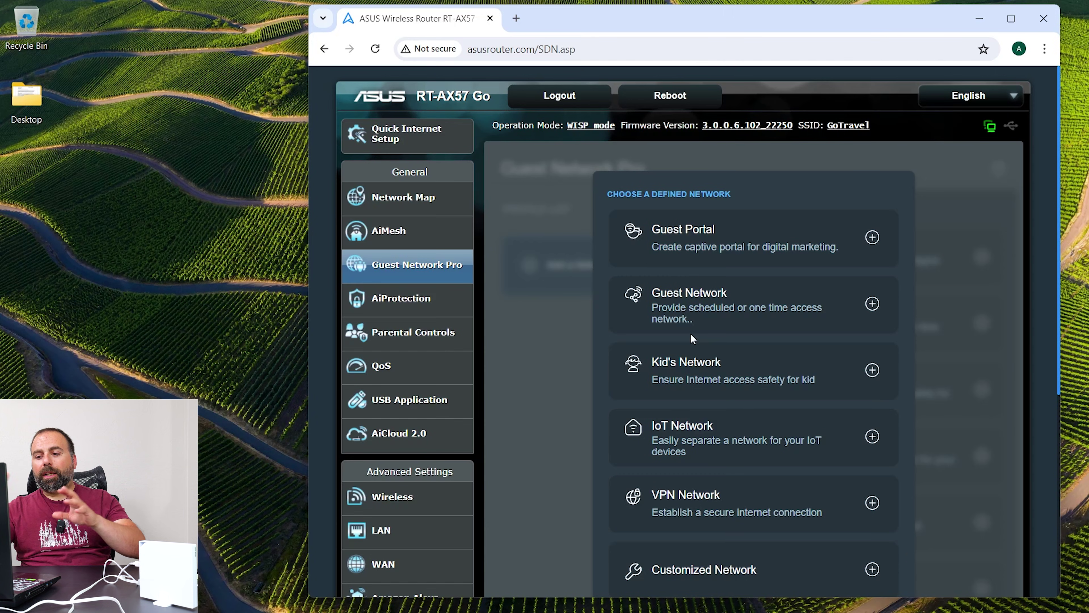
pyautogui.scroll(-5, 725, 360)
pyautogui.scroll(4, 720, 326)
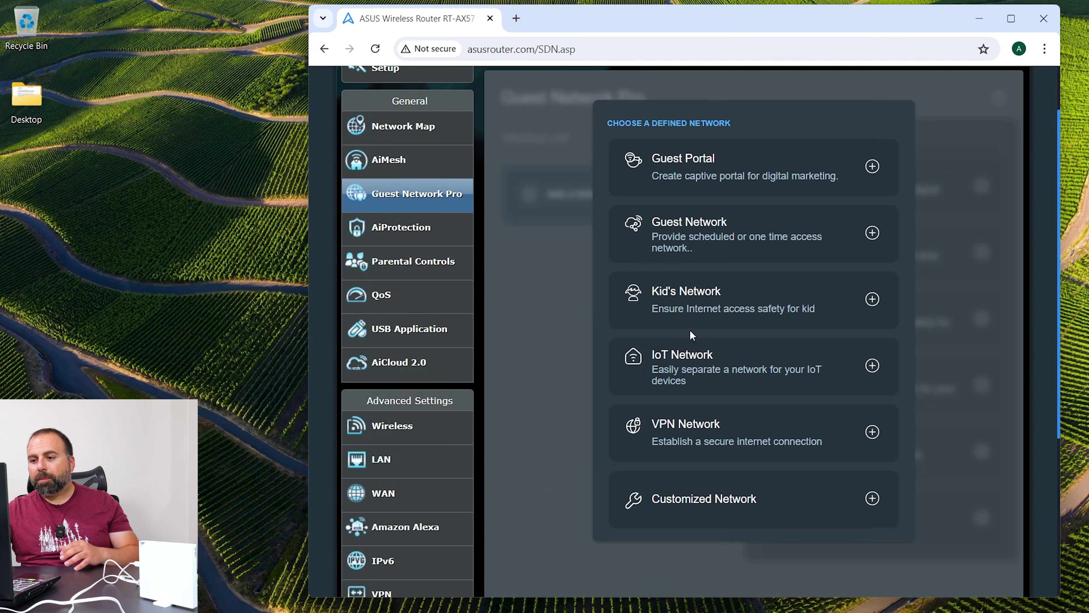
pyautogui.click(698, 296)
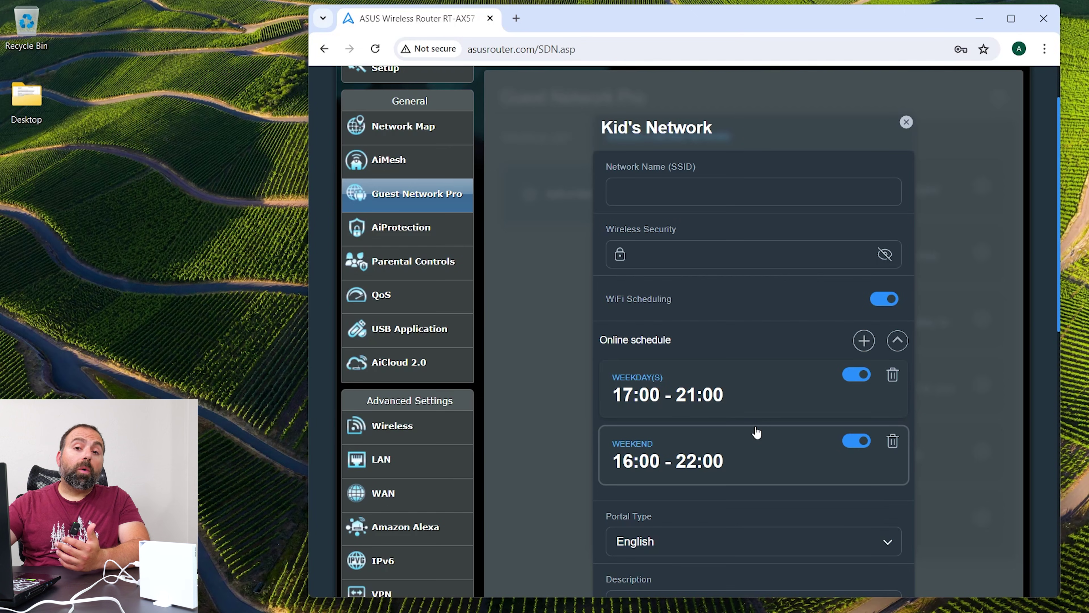
pyautogui.click(907, 124)
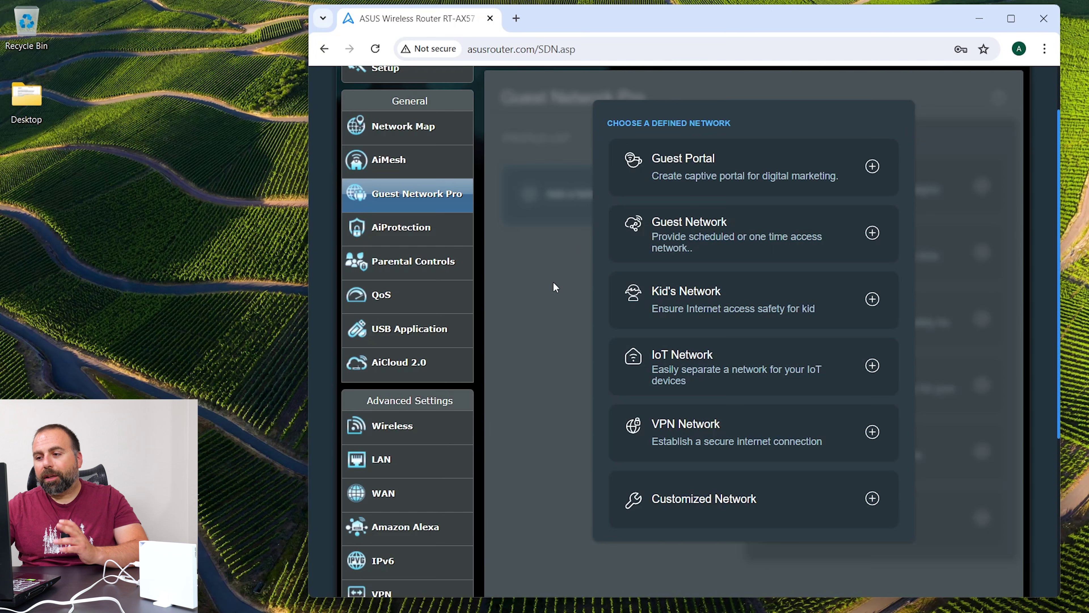
# Review the AiProtection network protection options and the Traffic Manager QoS page.
pyautogui.click(406, 232)
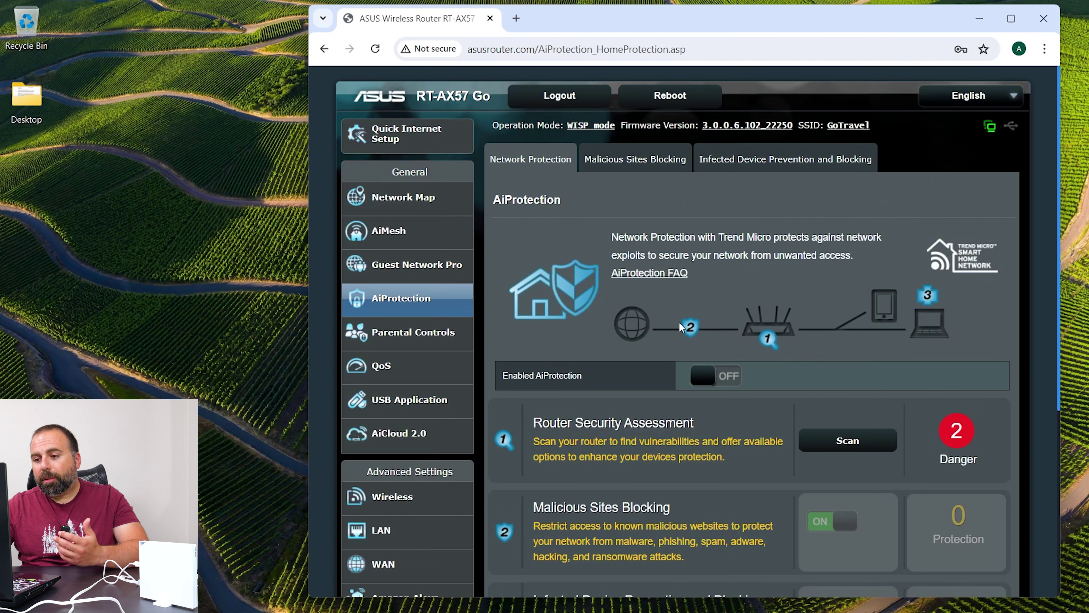
pyautogui.scroll(-3, 679, 322)
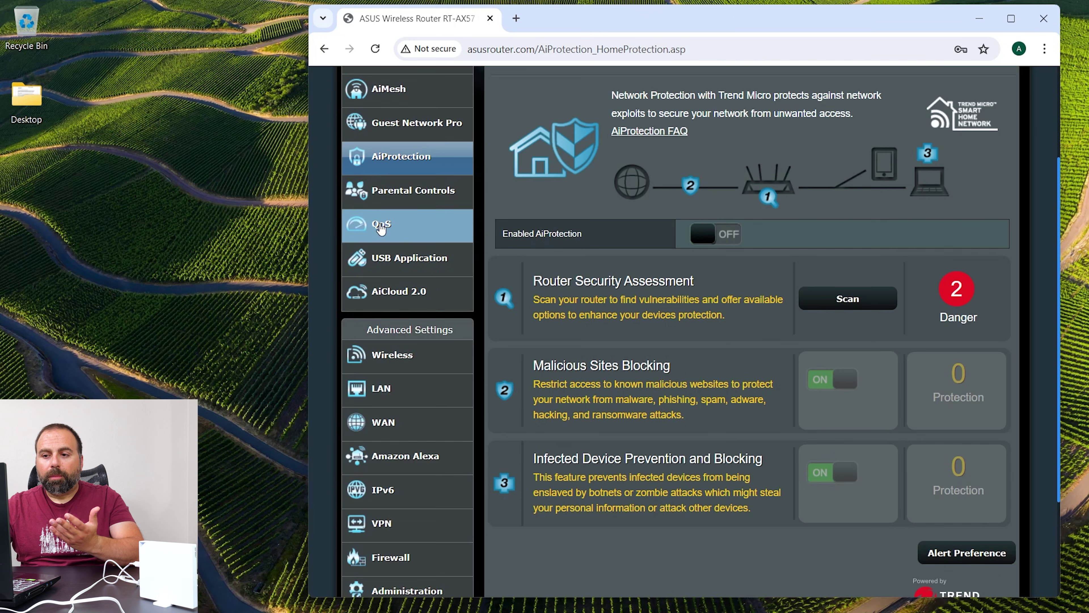
pyautogui.scroll(-2, 450, 348)
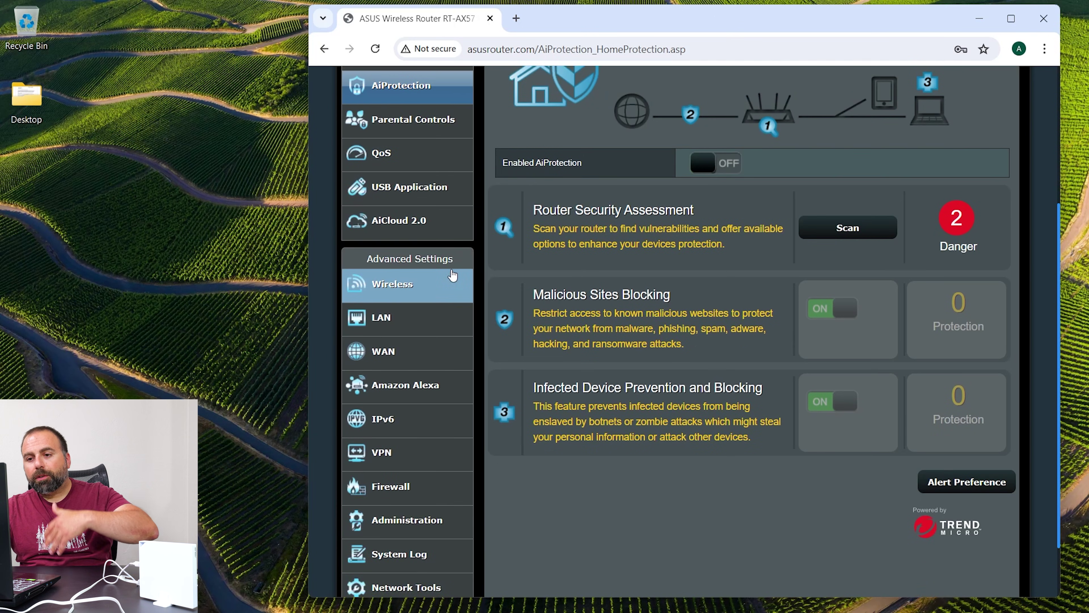
pyautogui.scroll(-2, 453, 275)
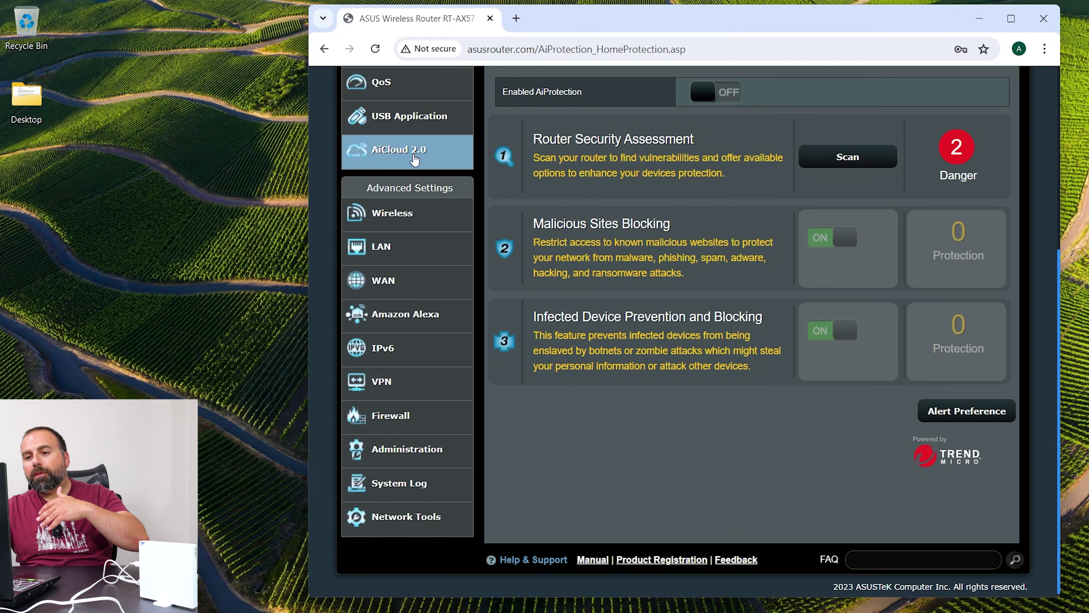
pyautogui.click(388, 88)
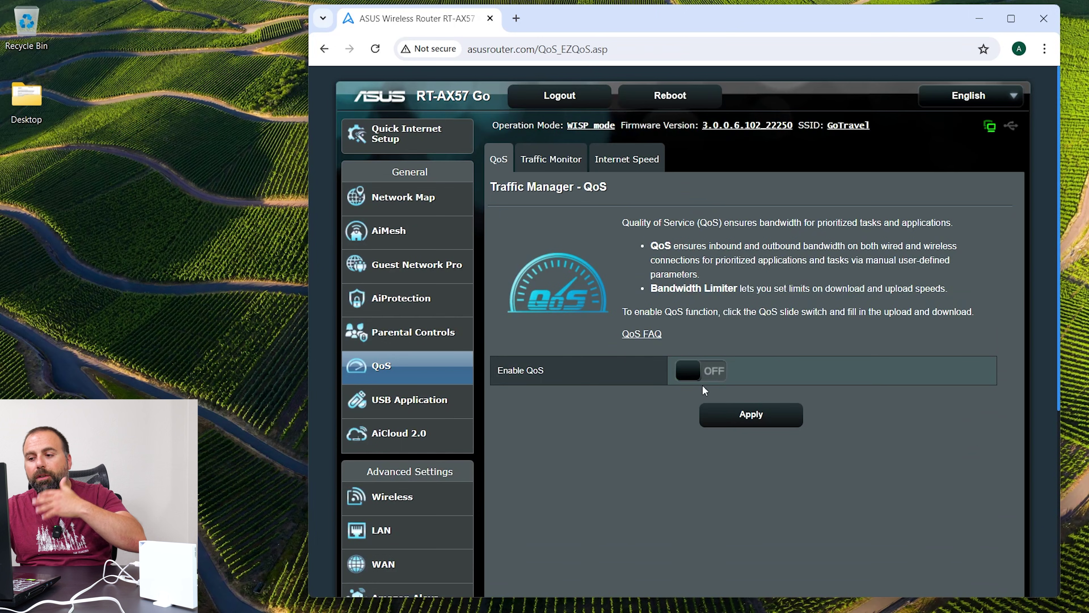
pyautogui.scroll(-6, 488, 373)
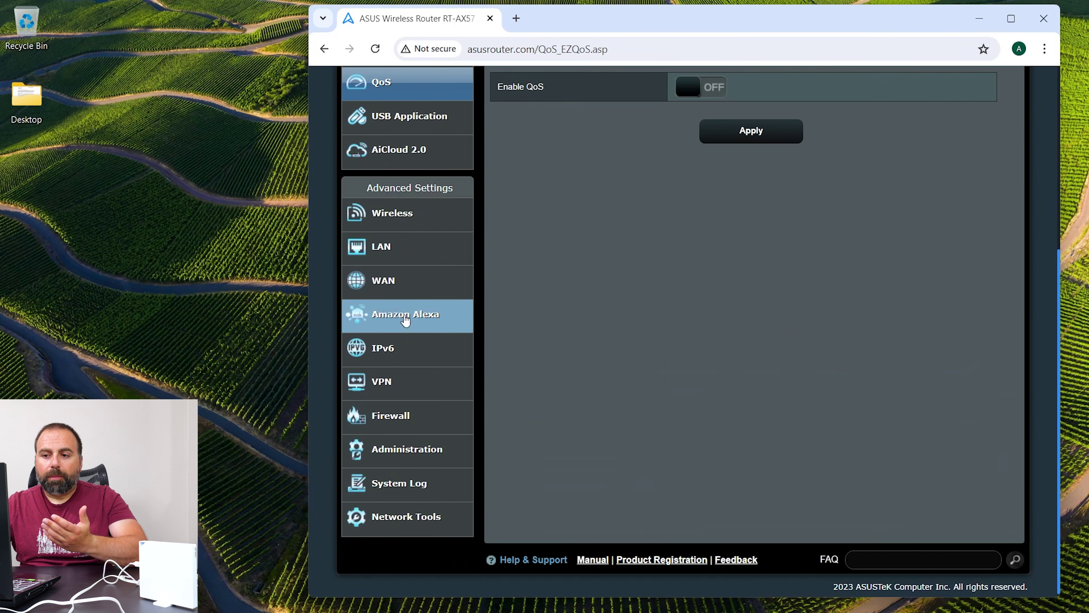
# Open the general wireless settings in a maximized browser window and examine the network name and WPA pre-shared key fields.
pyautogui.click(395, 214)
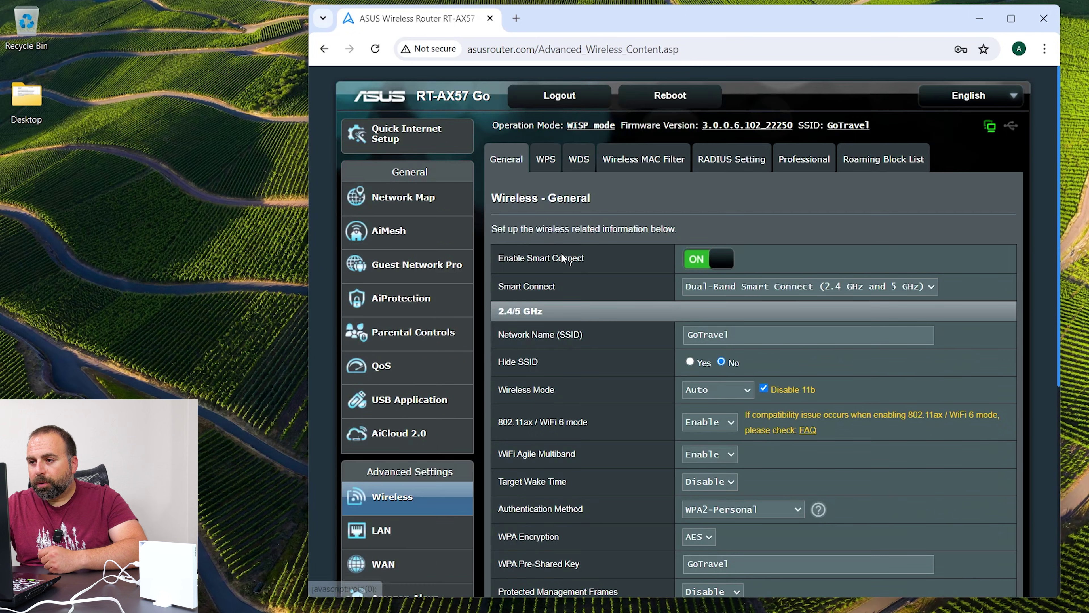
pyautogui.scroll(-2, 563, 255)
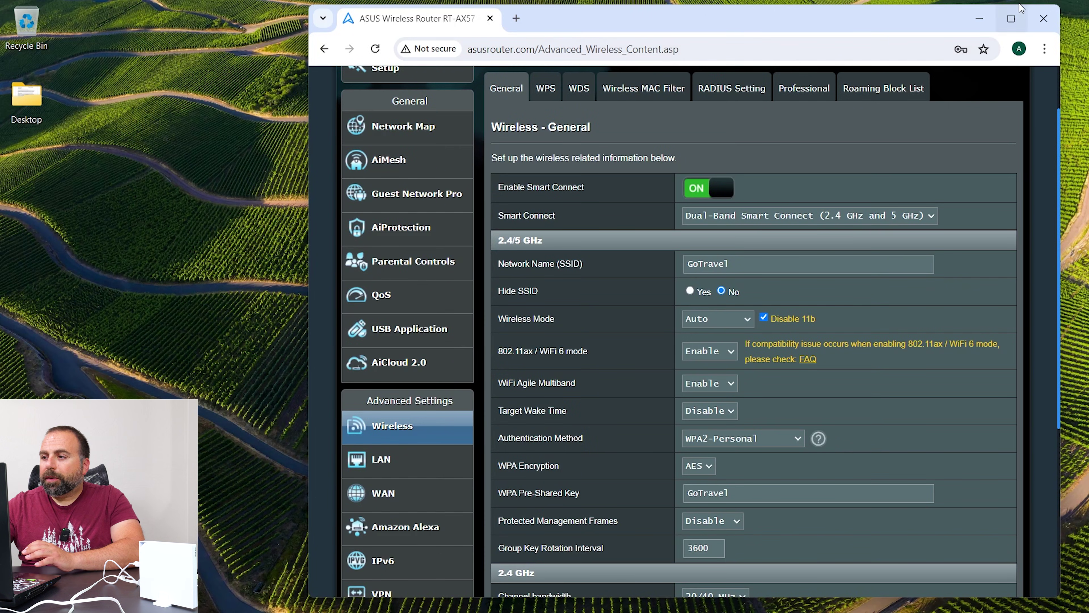
pyautogui.click(1010, 20)
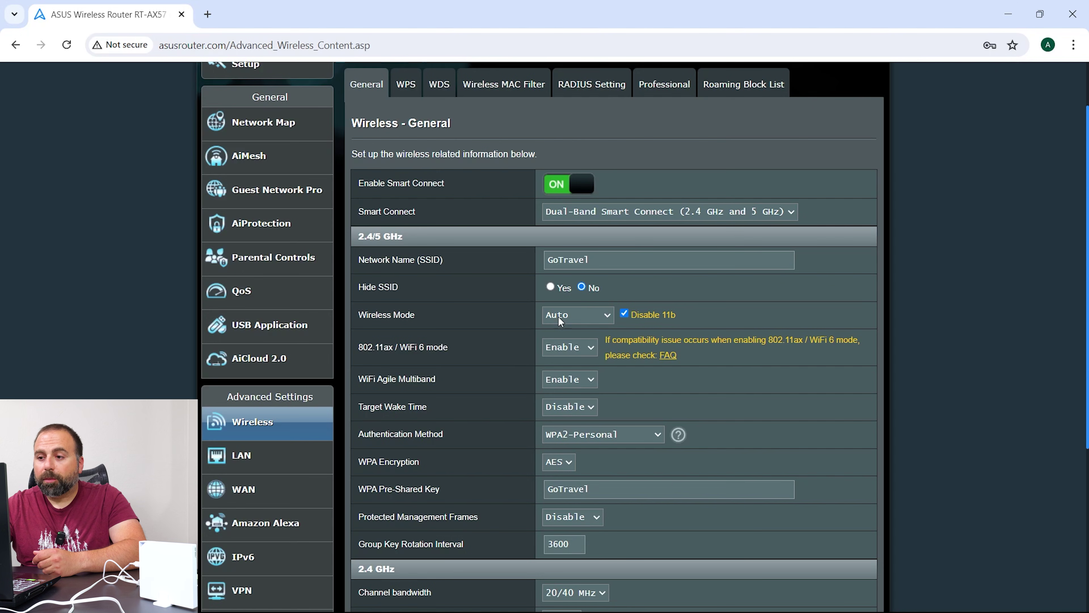
pyautogui.doubleClick(604, 260)
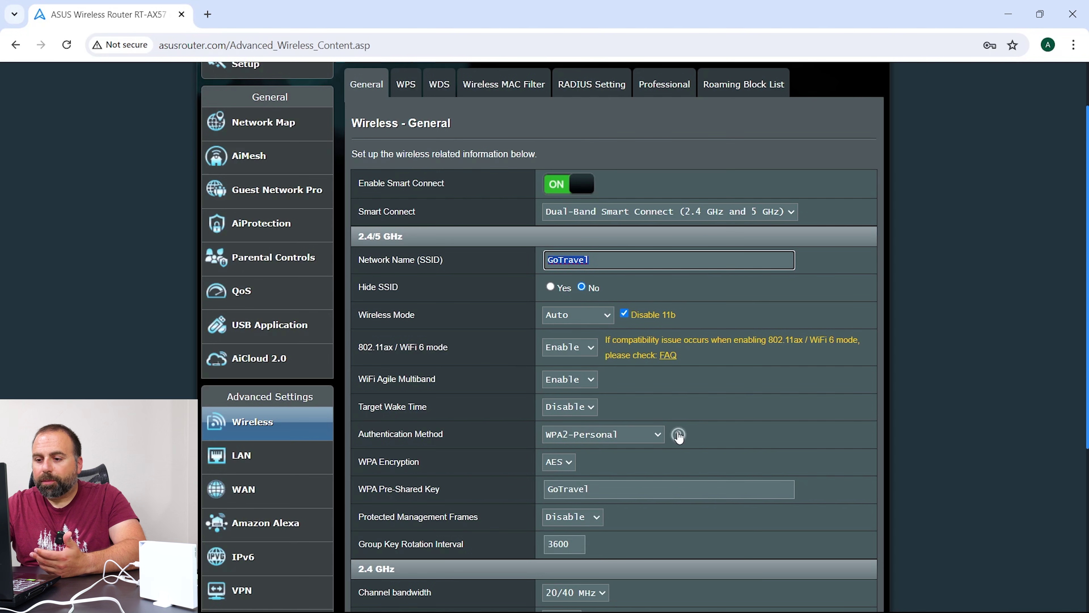
pyautogui.doubleClick(618, 489)
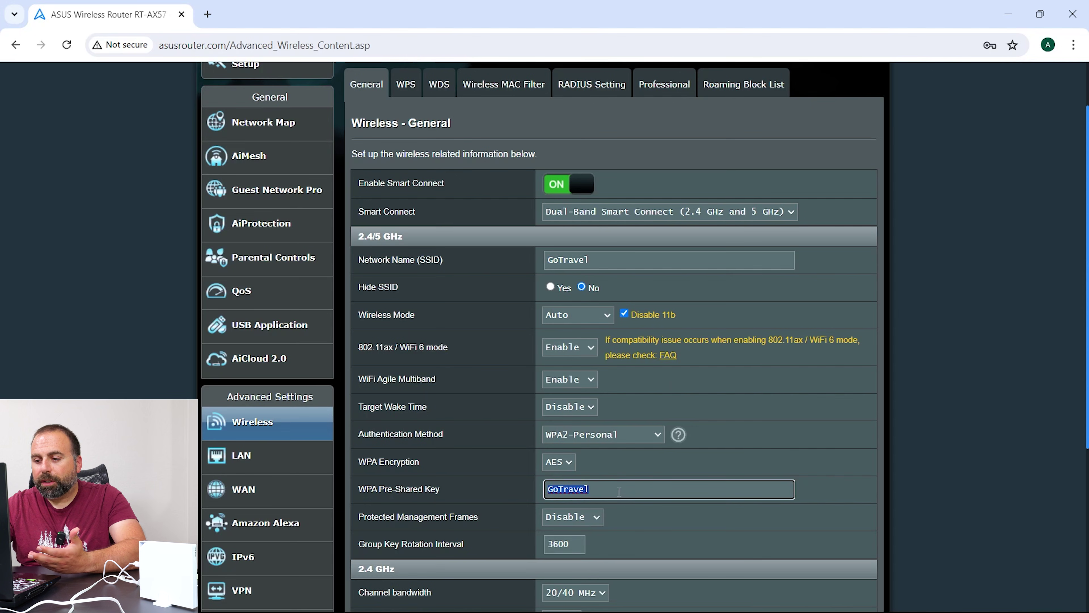
pyautogui.click(812, 497)
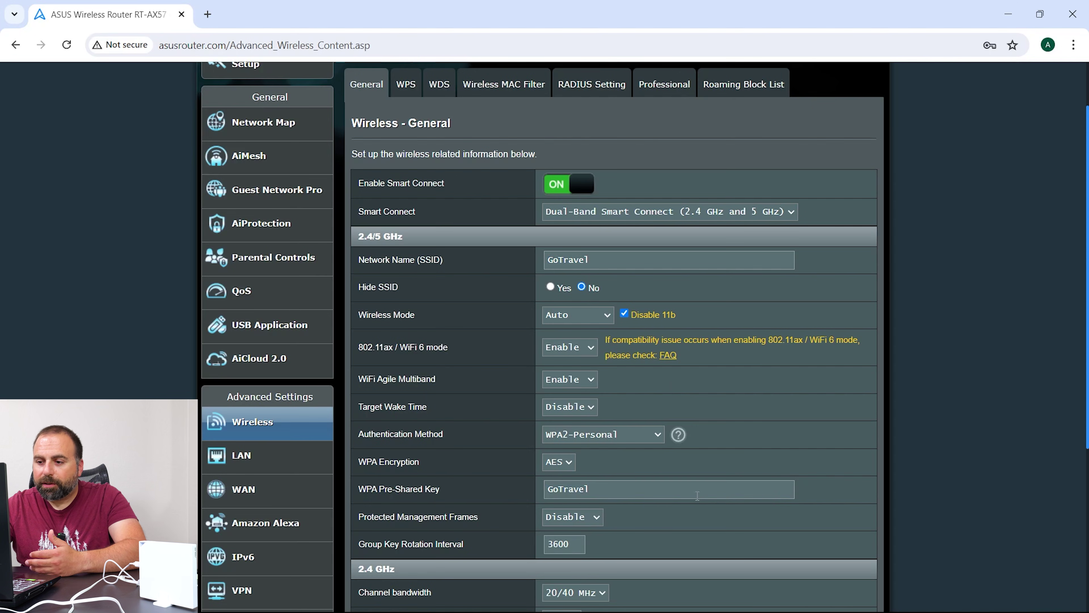
# Enlarge the wireless settings page and examine the 2.4 GHz and 5 GHz channel settings, including the 160 MHz option.
pyautogui.scroll(-2, 651, 496)
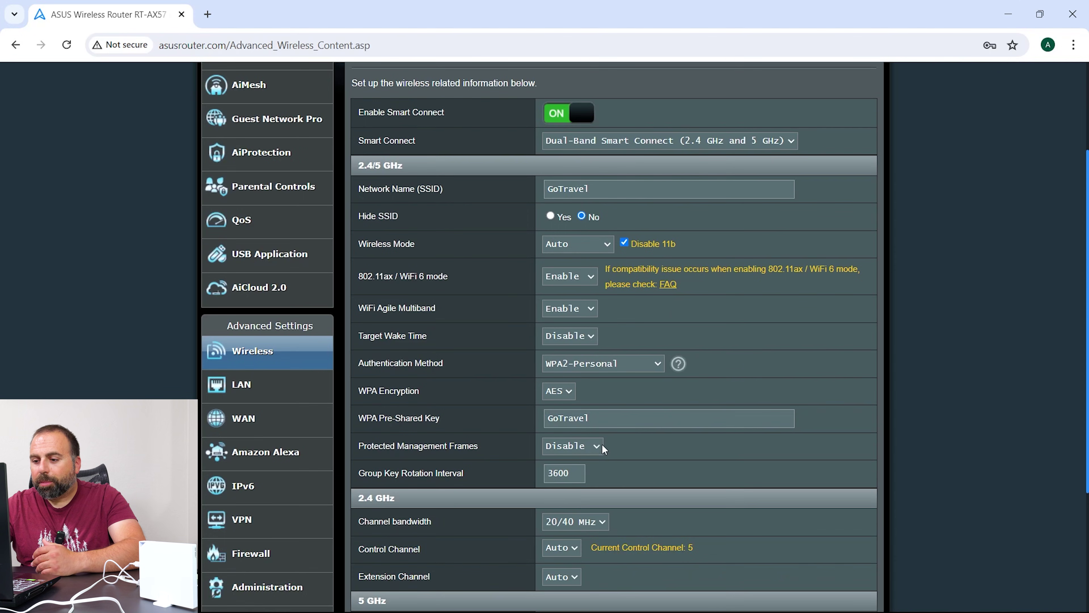
pyautogui.scroll(-4, 550, 451)
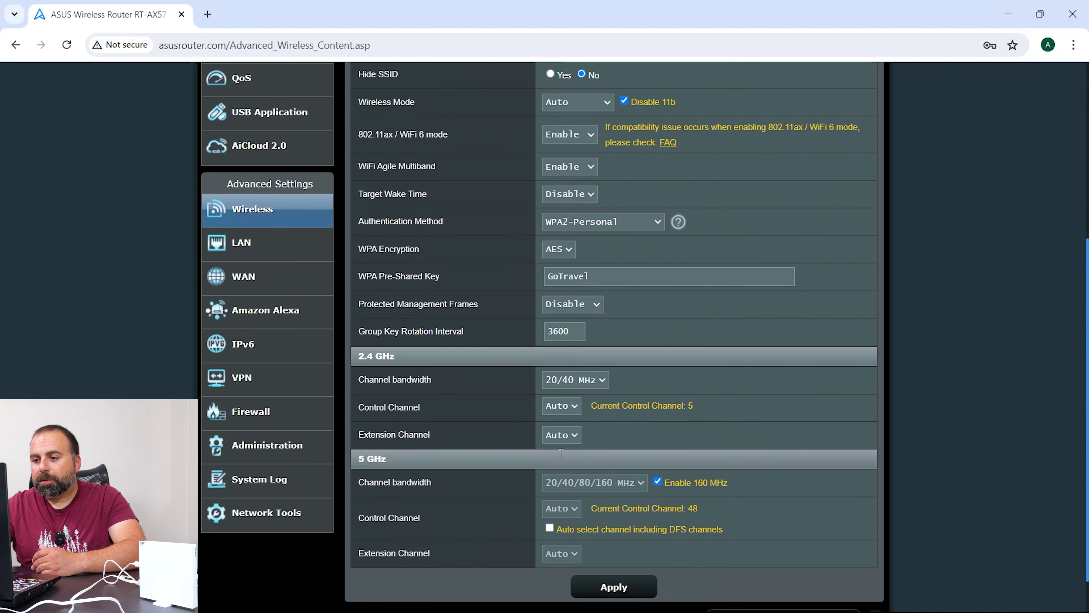
pyautogui.click(605, 274)
pyautogui.click(605, 274)
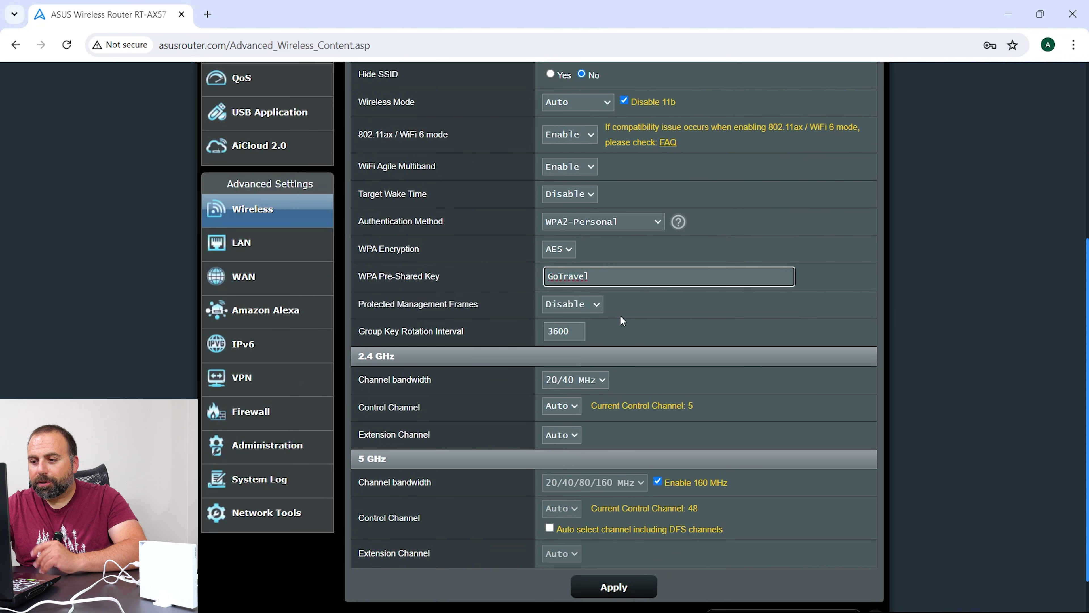
pyautogui.scroll(-2, 643, 407)
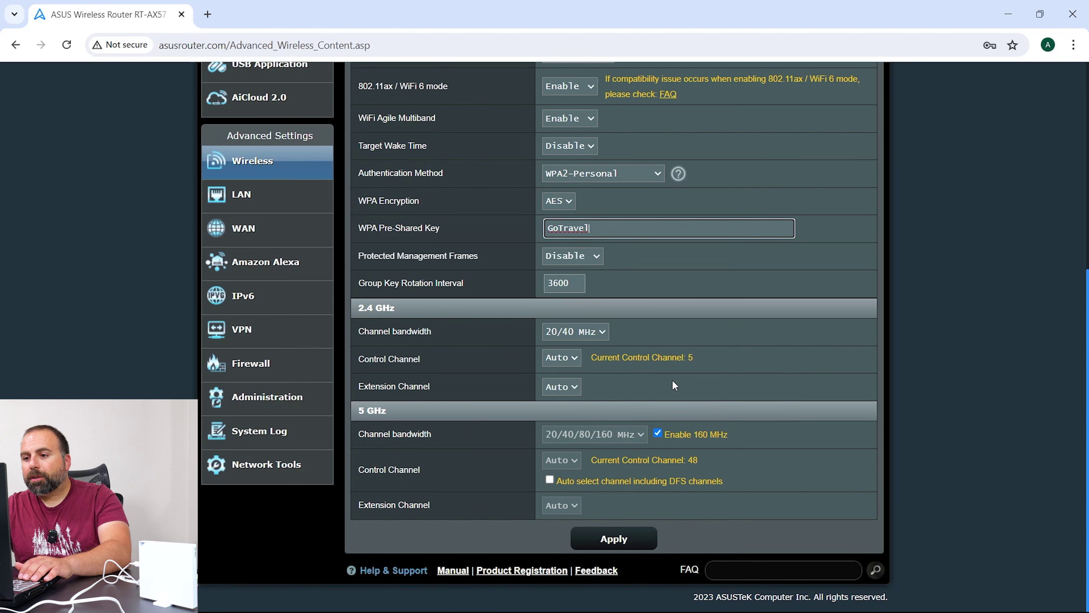
pyautogui.hotkey('ctrl', '+')
pyautogui.hotkey('ctrl', '+')
pyautogui.hotkey('ctrl', '+')
pyautogui.hotkey('ctrl', '+')
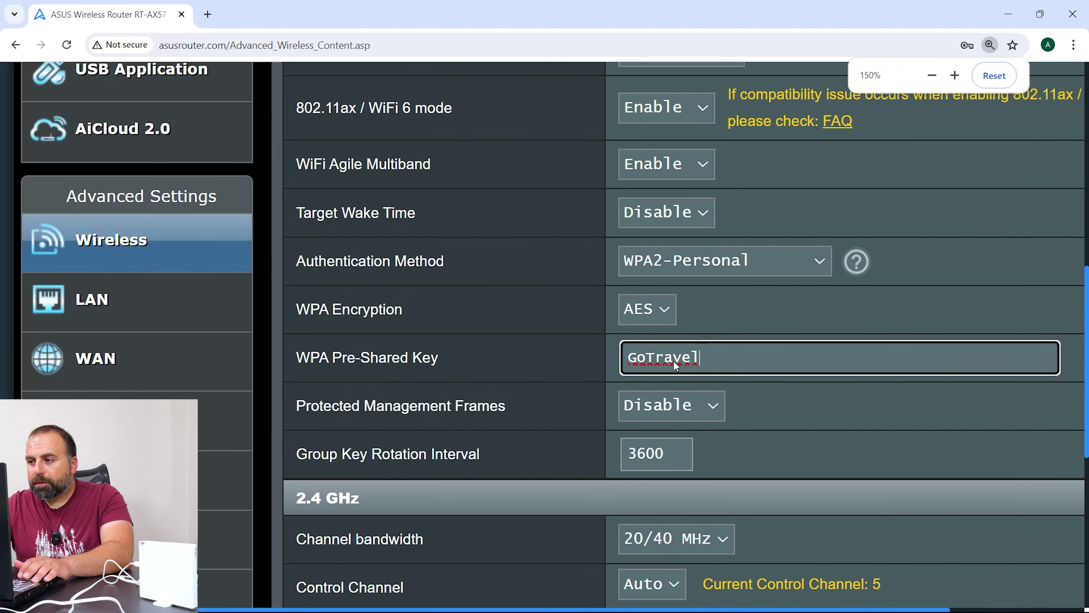
pyautogui.hotkey('ctrl', '-')
pyautogui.scroll(-5, 674, 365)
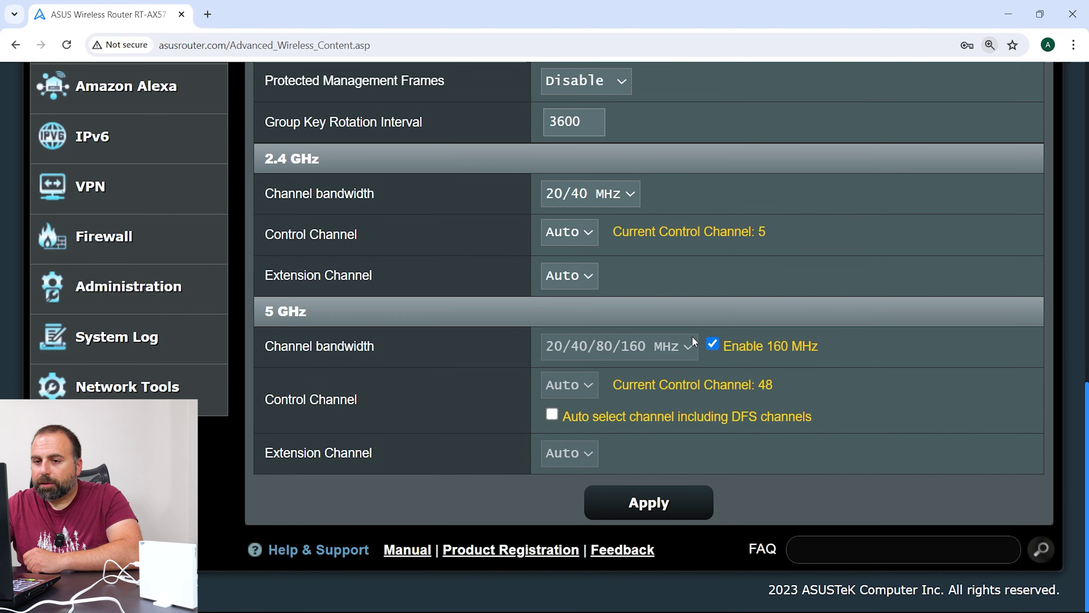
pyautogui.scroll(3, 688, 361)
pyautogui.scroll(-2, 710, 443)
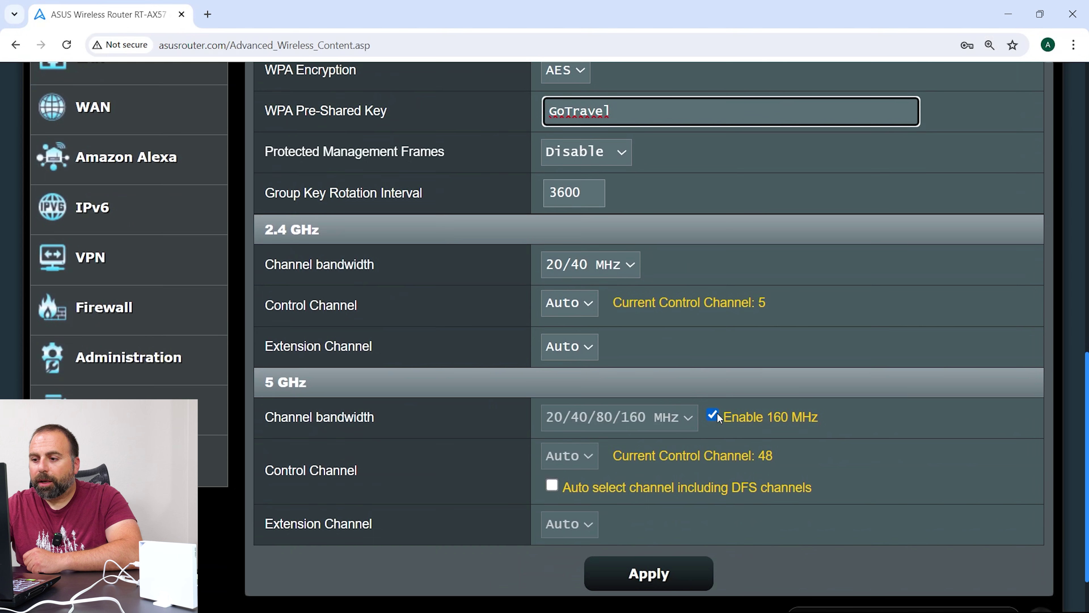
# Switch off Smart Connect and look over the separate 2.4 GHz and 5 GHz network settings.
pyautogui.scroll(10, 667, 399)
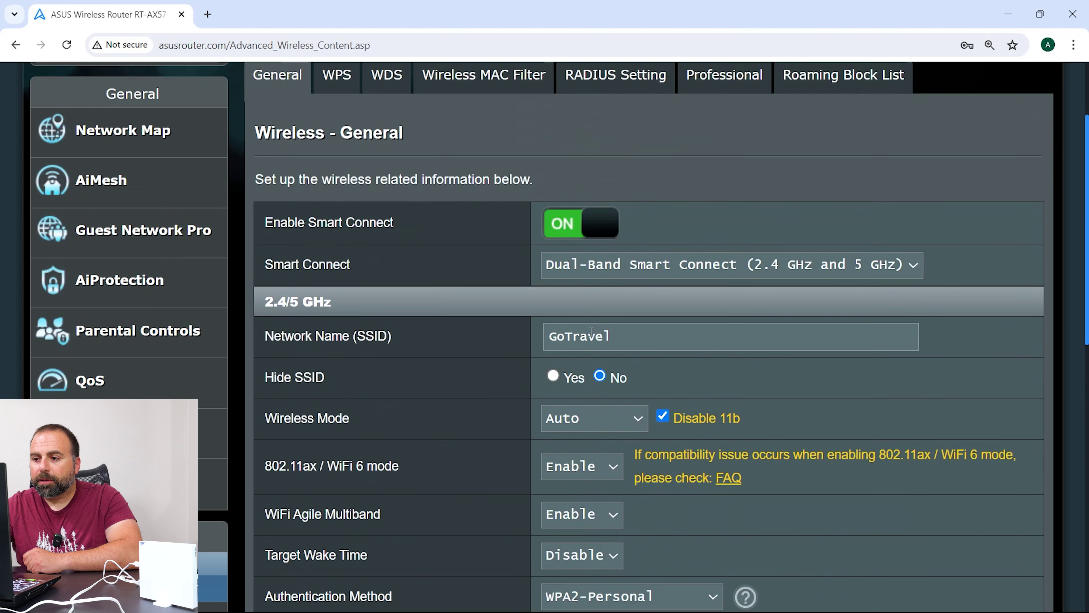
pyautogui.scroll(-3, 516, 249)
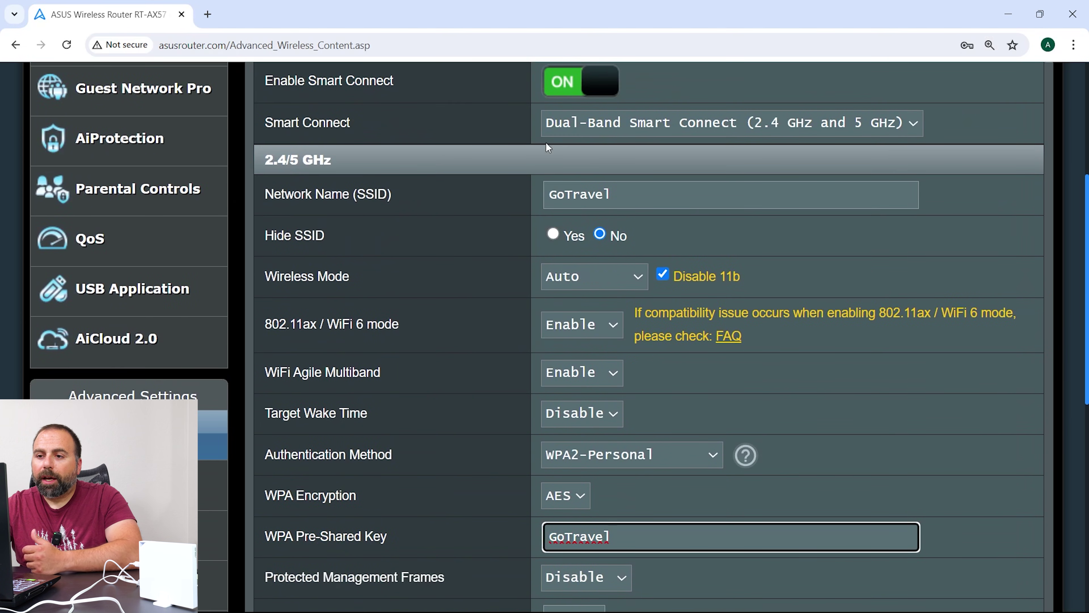
pyautogui.click(570, 86)
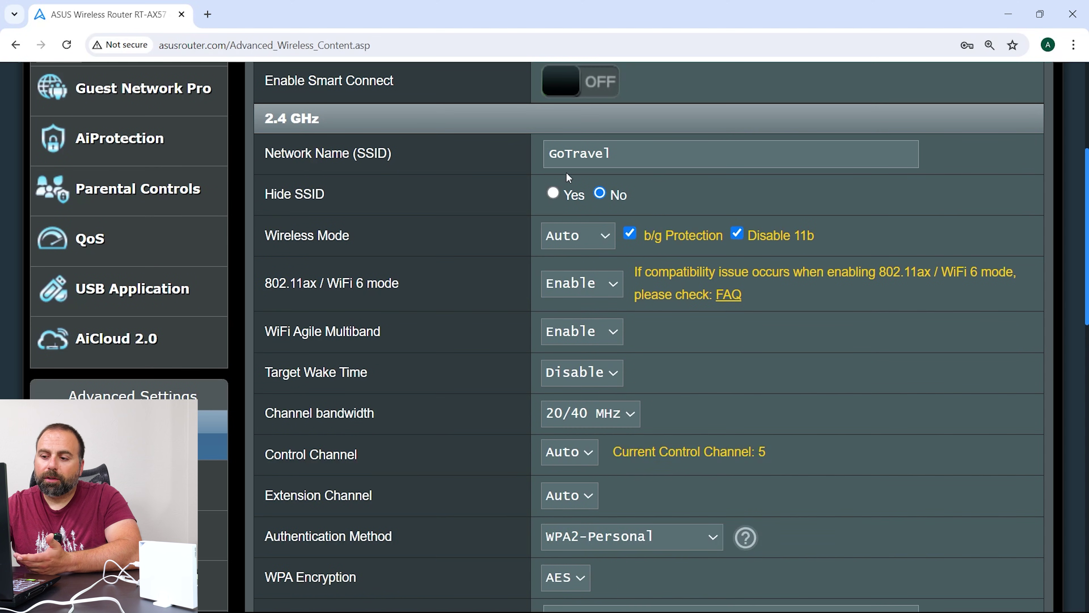
pyautogui.scroll(-13, 466, 228)
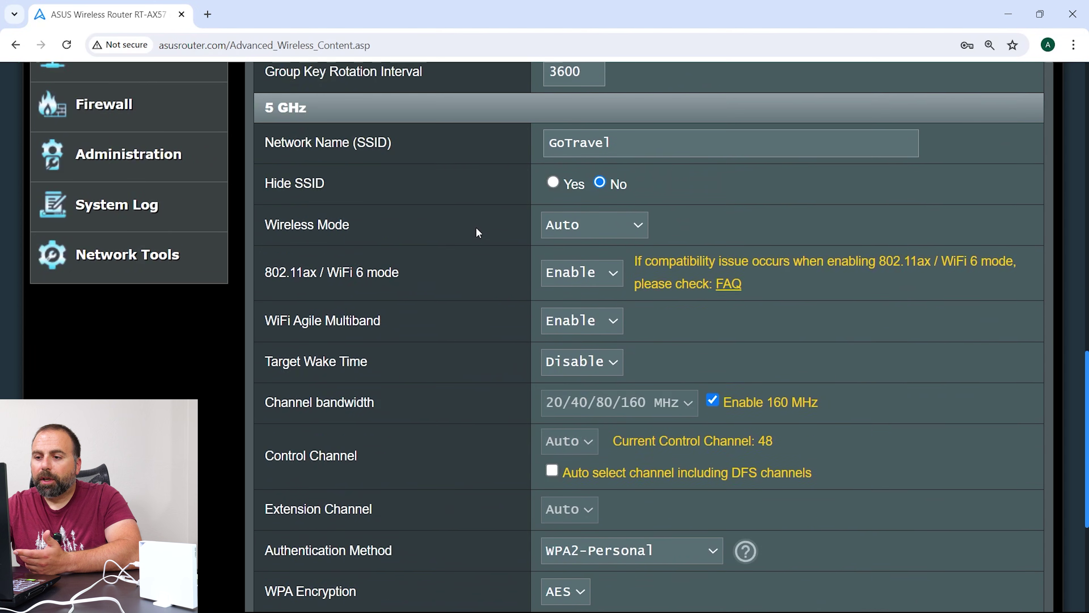
pyautogui.scroll(15, 572, 154)
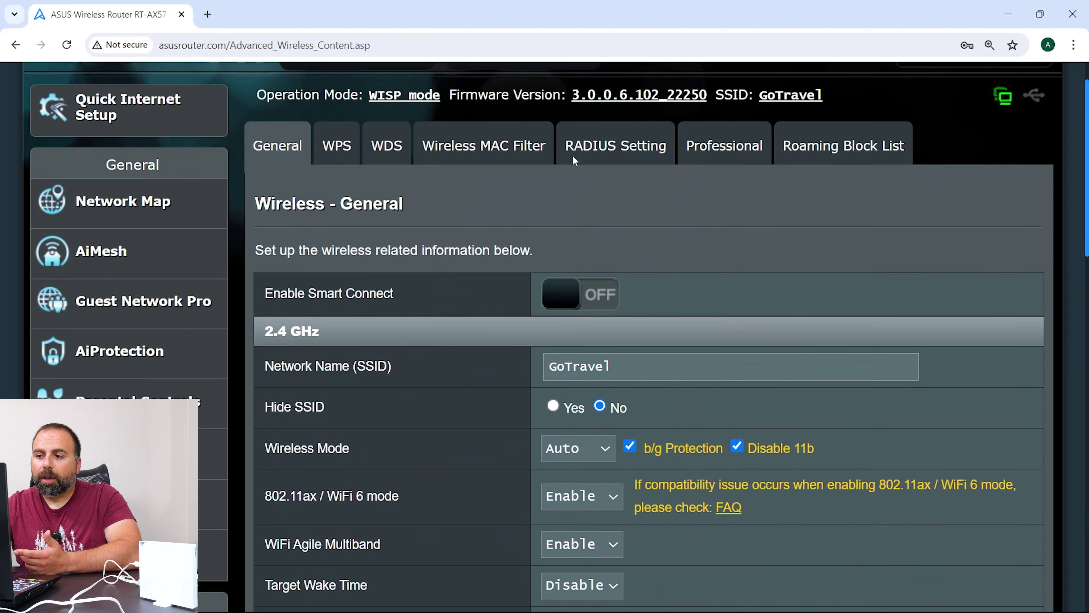
# Switch Smart Connect back on and open the Wireless MAC Filter page.
pyautogui.click(598, 296)
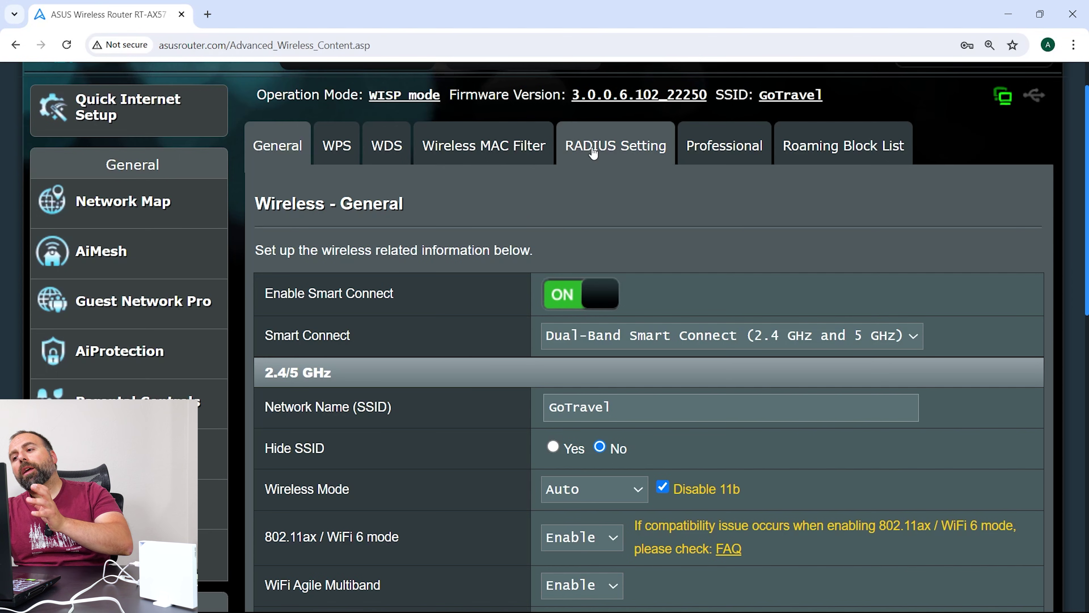
pyautogui.click(464, 151)
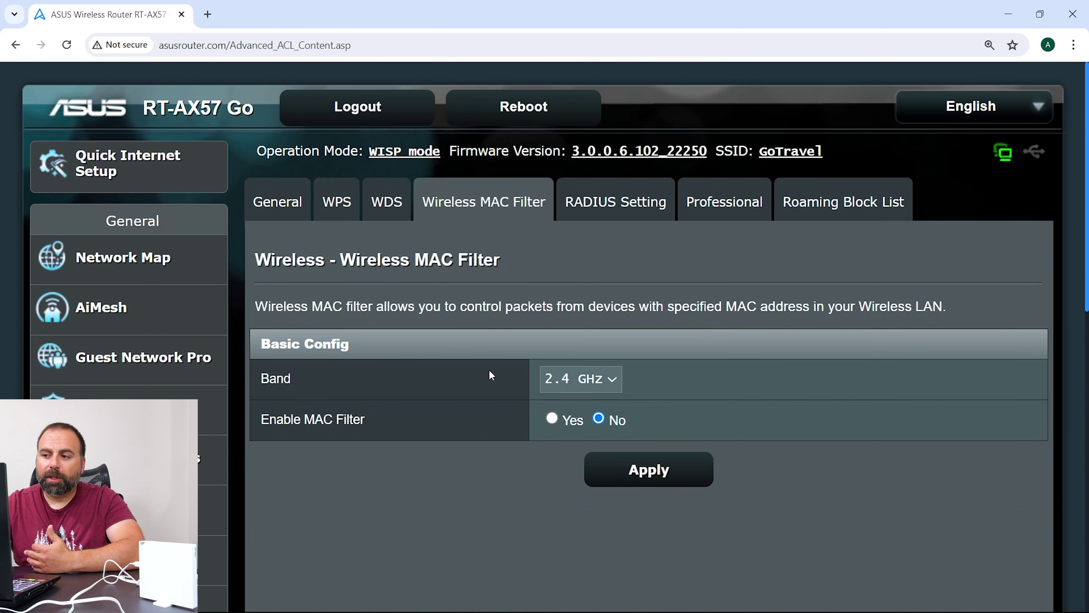
# Open the router's VPN settings and view the VPN Fusion server list with the ExpressVPN profile.
pyautogui.scroll(-5, 313, 384)
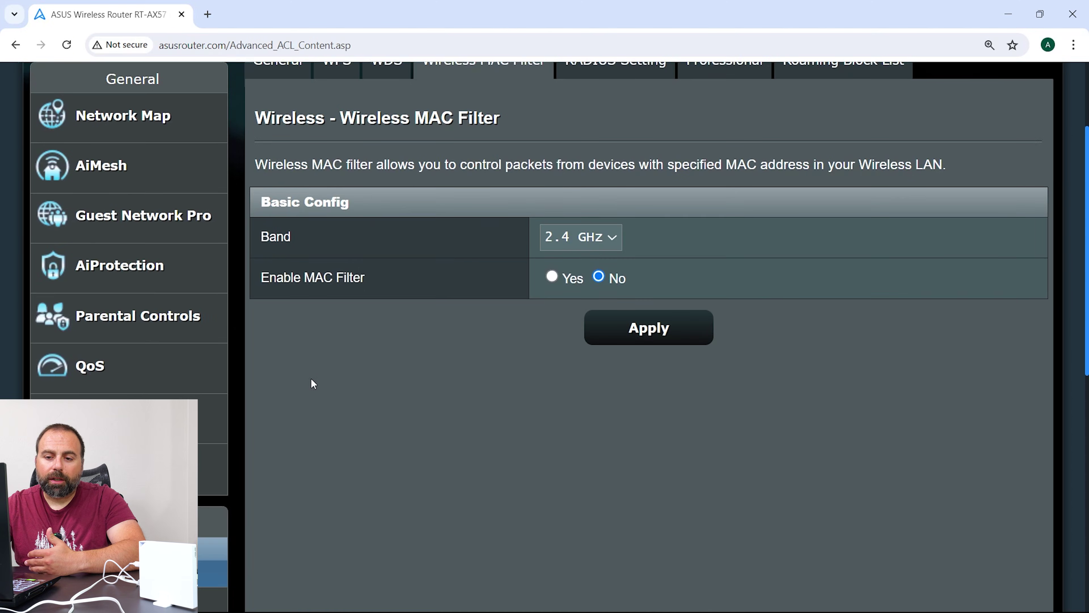
pyautogui.scroll(-4, 312, 384)
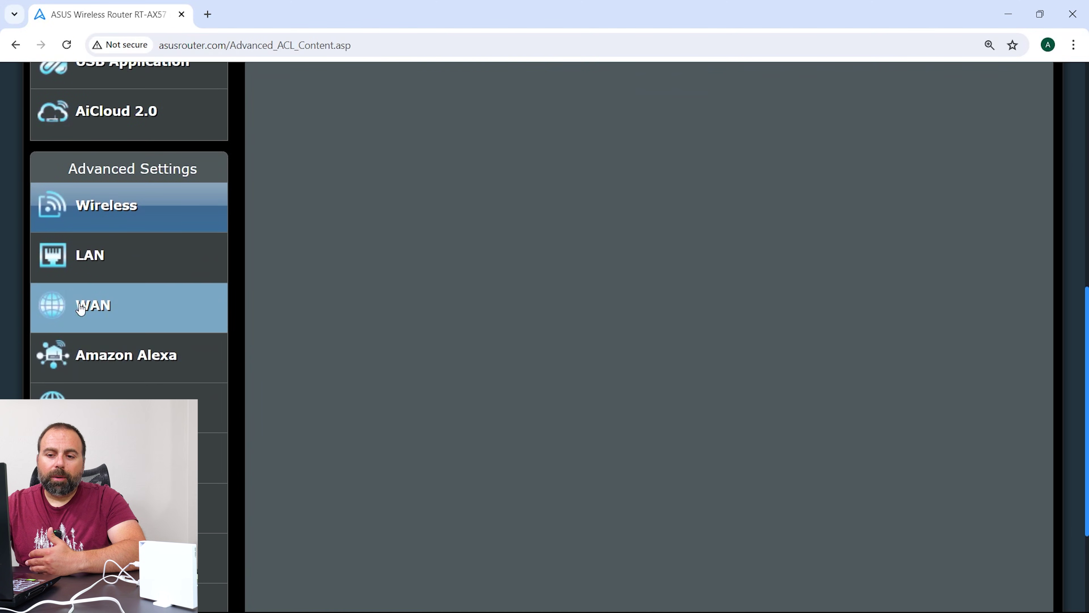
pyautogui.scroll(-1, 157, 371)
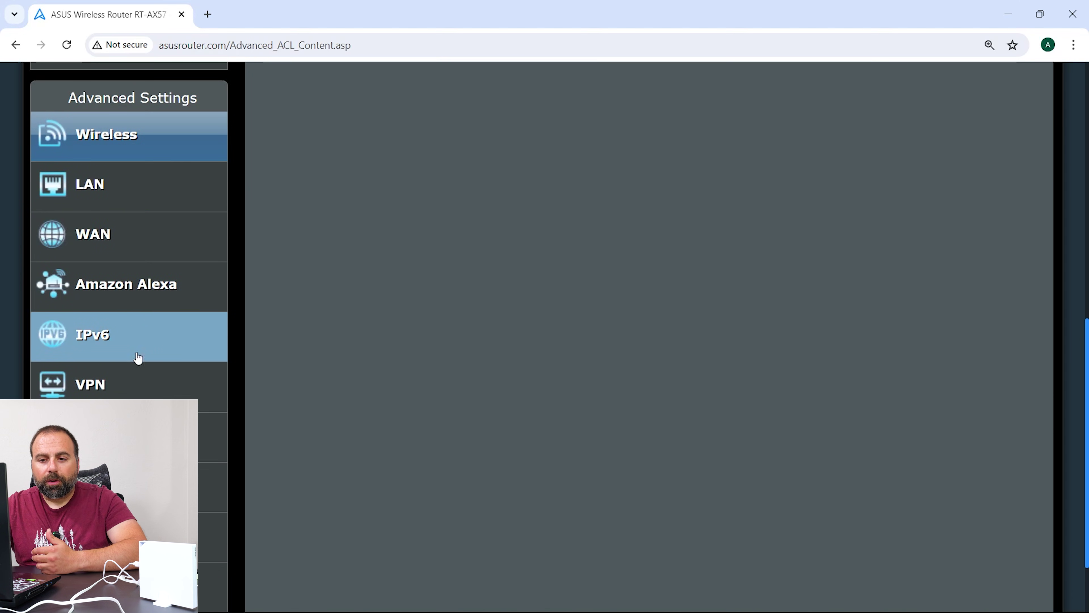
pyautogui.scroll(-2, 136, 377)
pyautogui.click(101, 288)
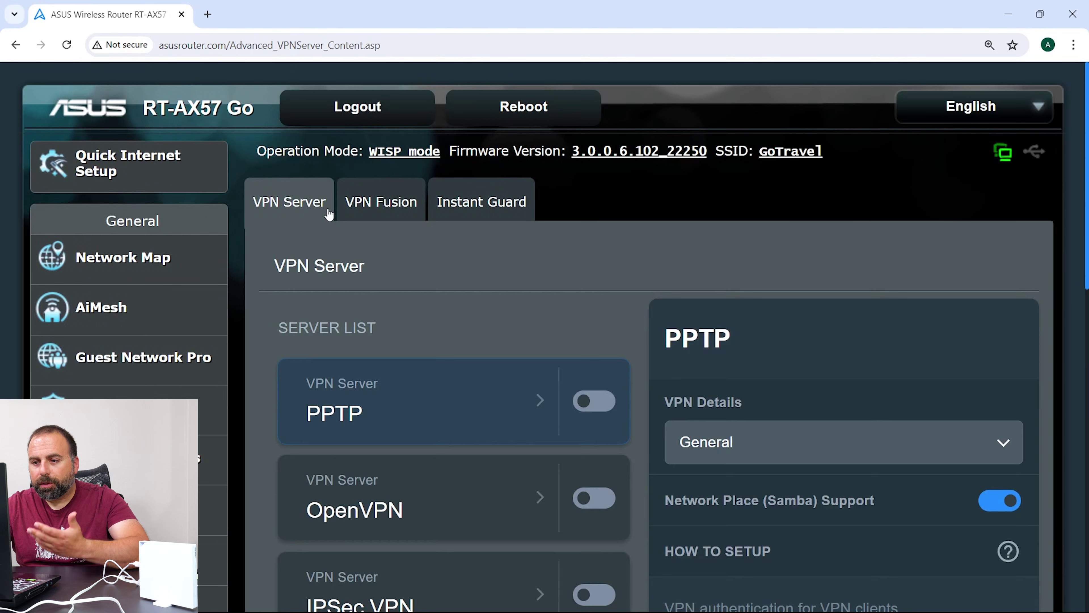
pyautogui.click(362, 201)
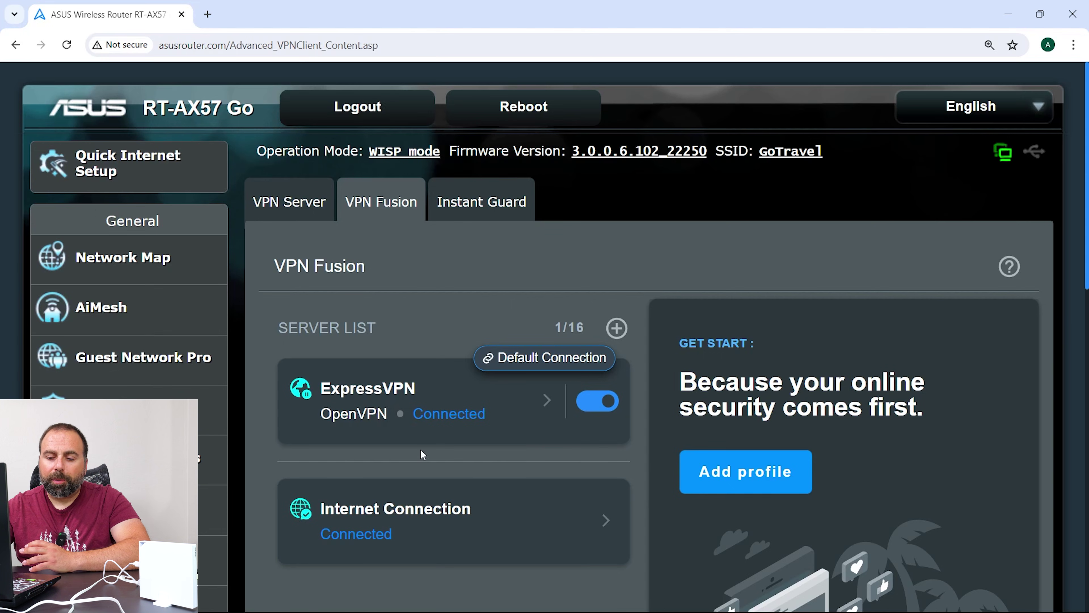
# Open the Firewall settings and examine the general options and the IPv4 and IPv6 inbound rule sections.
pyautogui.scroll(-5, 421, 454)
pyautogui.scroll(-5, 350, 423)
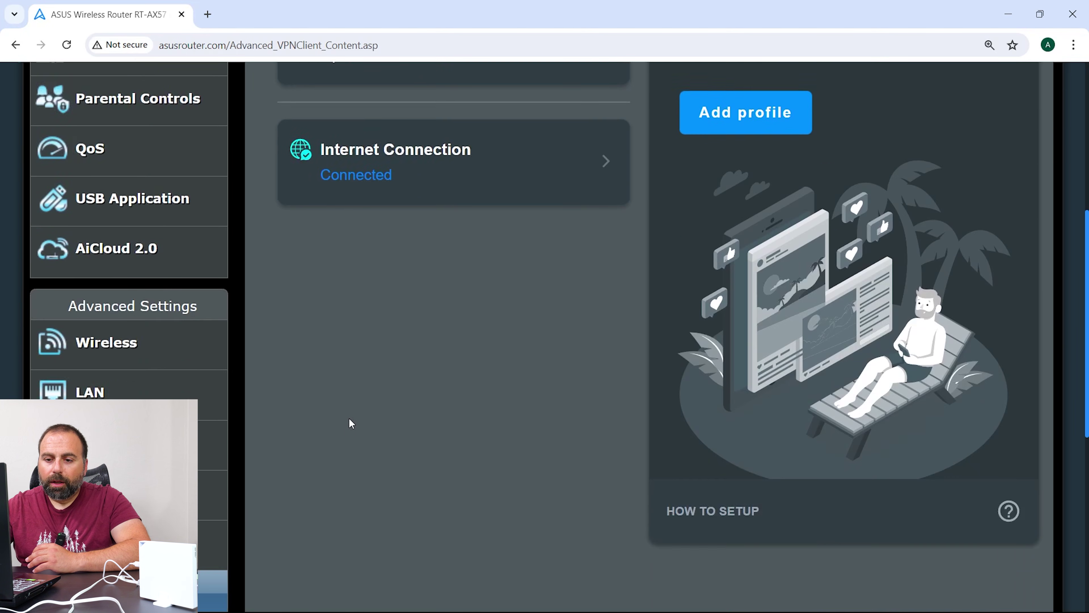
pyautogui.scroll(-4, 349, 423)
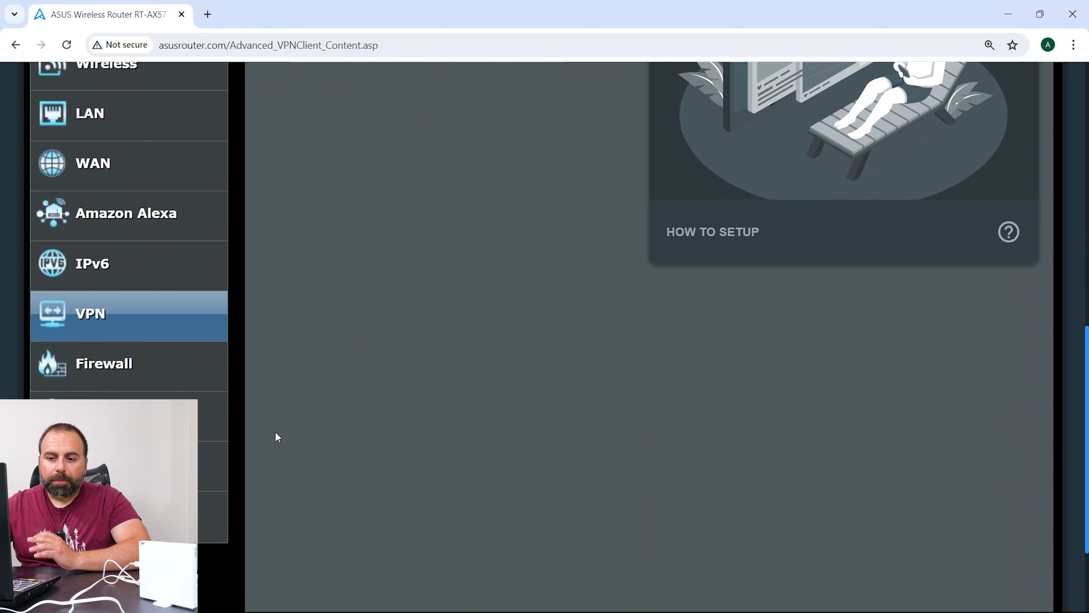
pyautogui.click(122, 384)
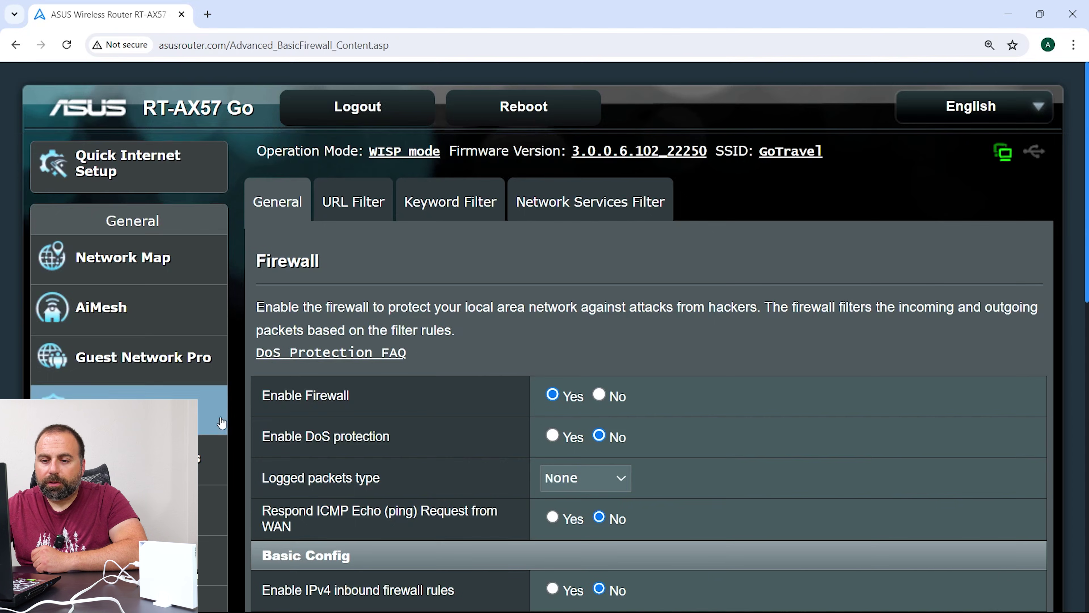
pyautogui.scroll(-6, 222, 423)
pyautogui.scroll(-5, 221, 423)
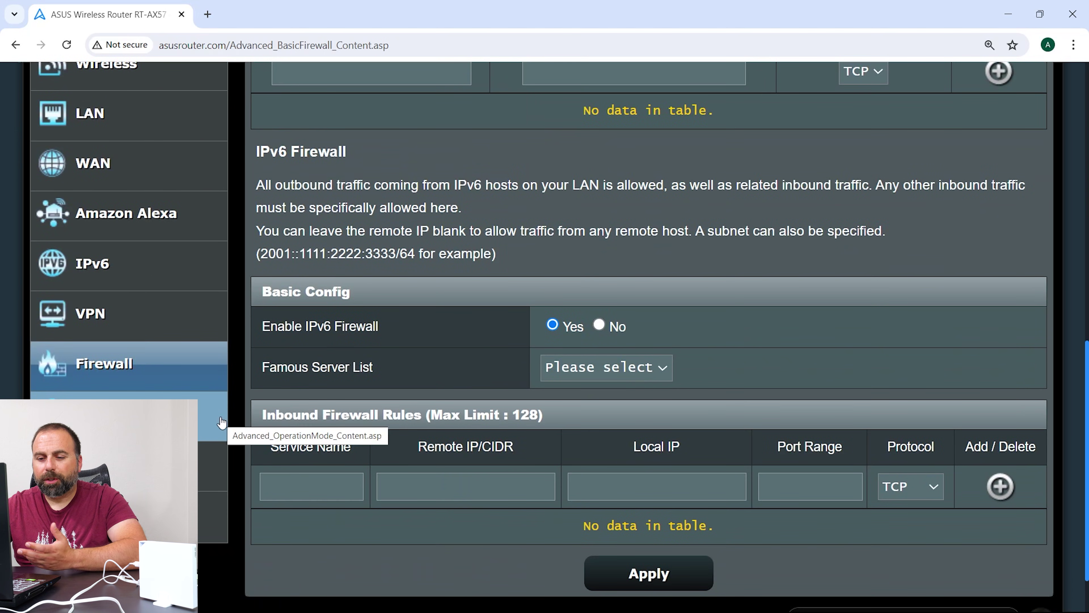
pyautogui.scroll(7, 148, 366)
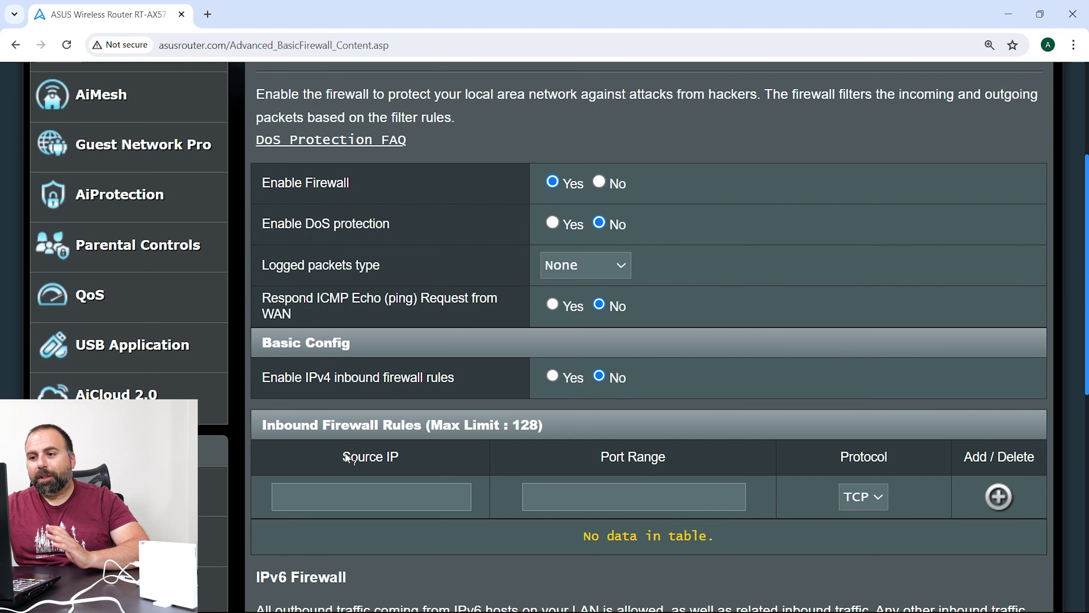
pyautogui.scroll(5, 349, 458)
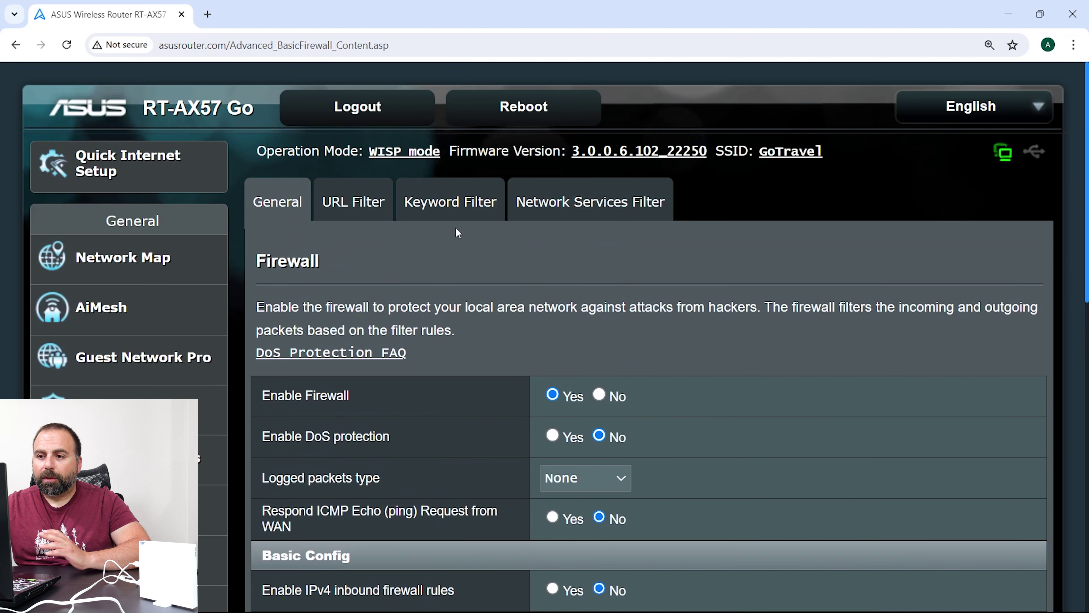
# Open the Operation Mode administration page and review the available modes and the WISP mode description.
pyautogui.click(403, 151)
pyautogui.scroll(-4, 485, 327)
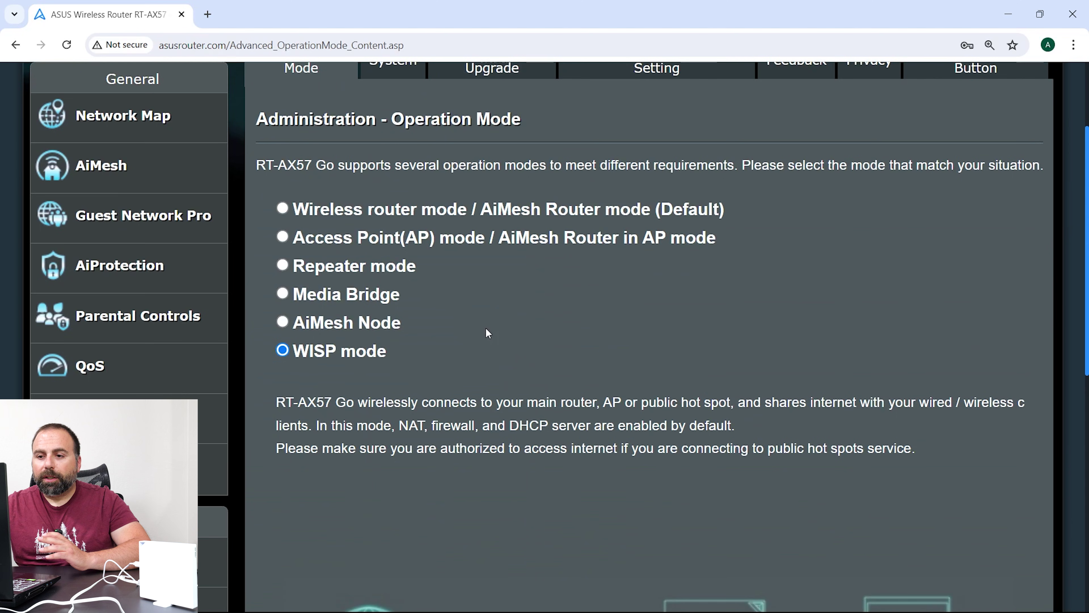
pyautogui.scroll(3, 427, 235)
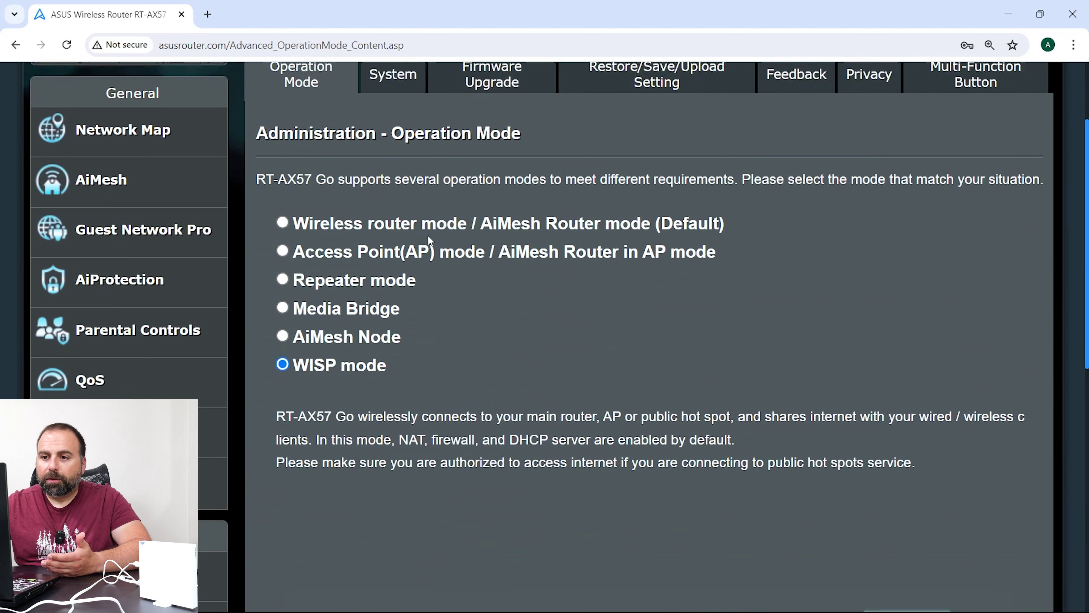
pyautogui.scroll(-3, 466, 325)
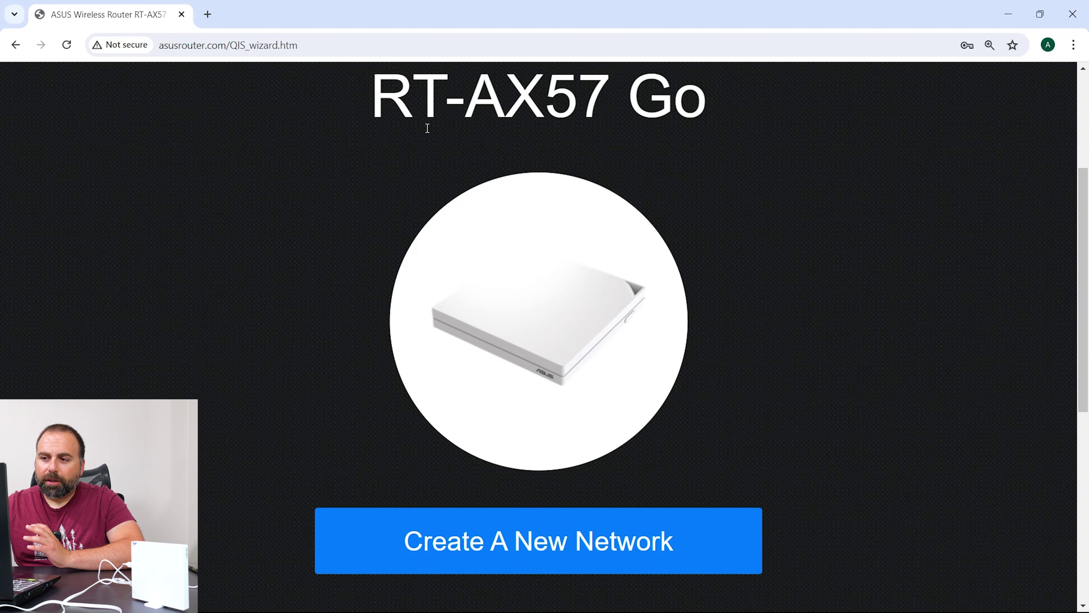
# Start creating a new network in the setup wizard and choose the 5 GHz S24 Ultra network from the remote AP list.
pyautogui.scroll(5, 514, 181)
pyautogui.scroll(-5, 514, 181)
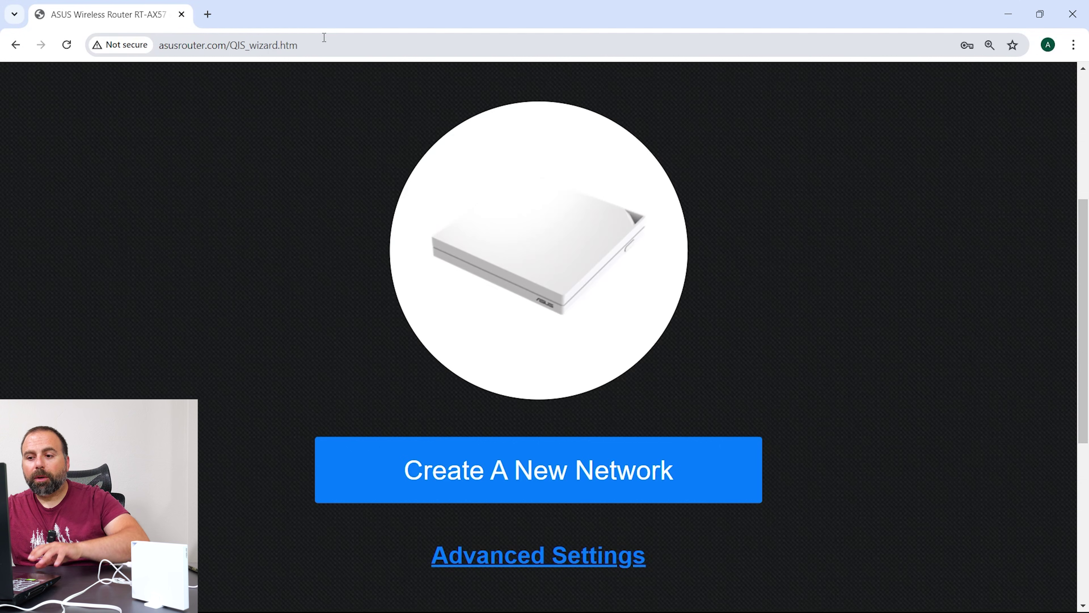
pyautogui.click(454, 478)
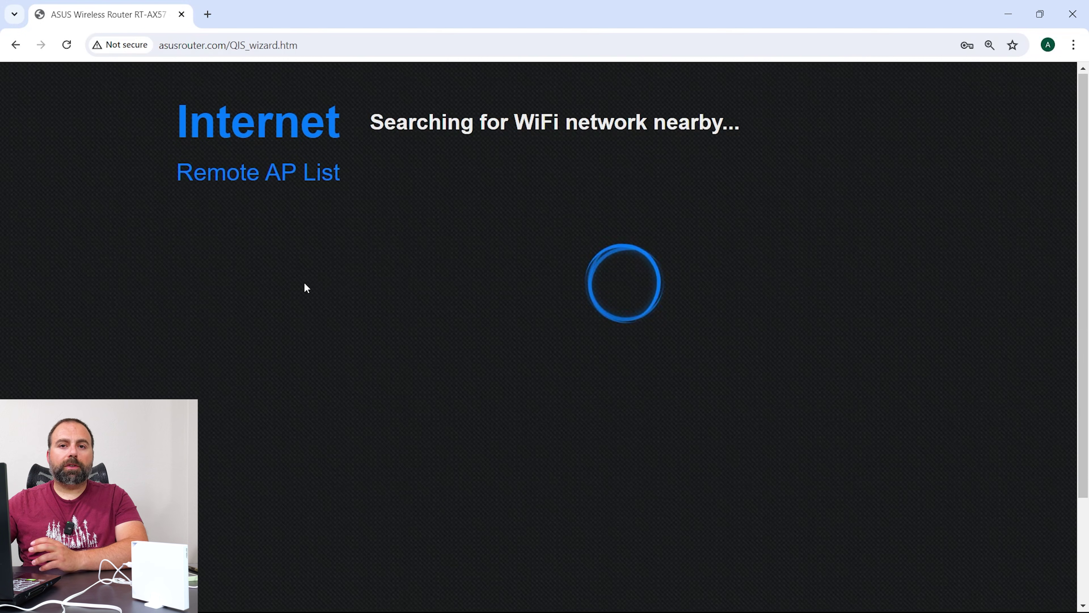
pyautogui.scroll(-3, 476, 343)
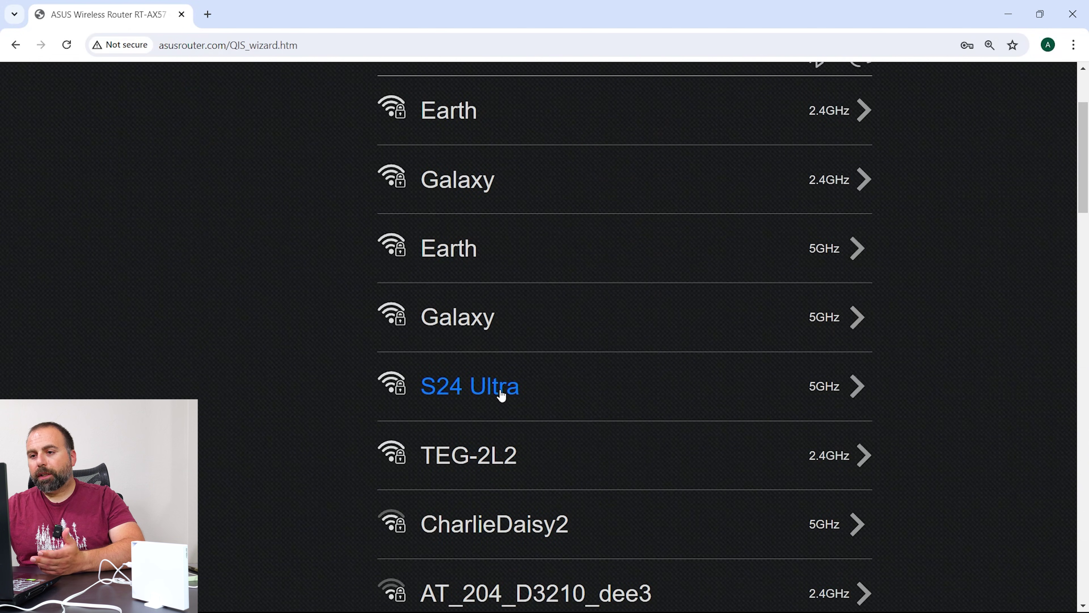
pyautogui.scroll(3, 498, 391)
pyautogui.scroll(-2, 554, 476)
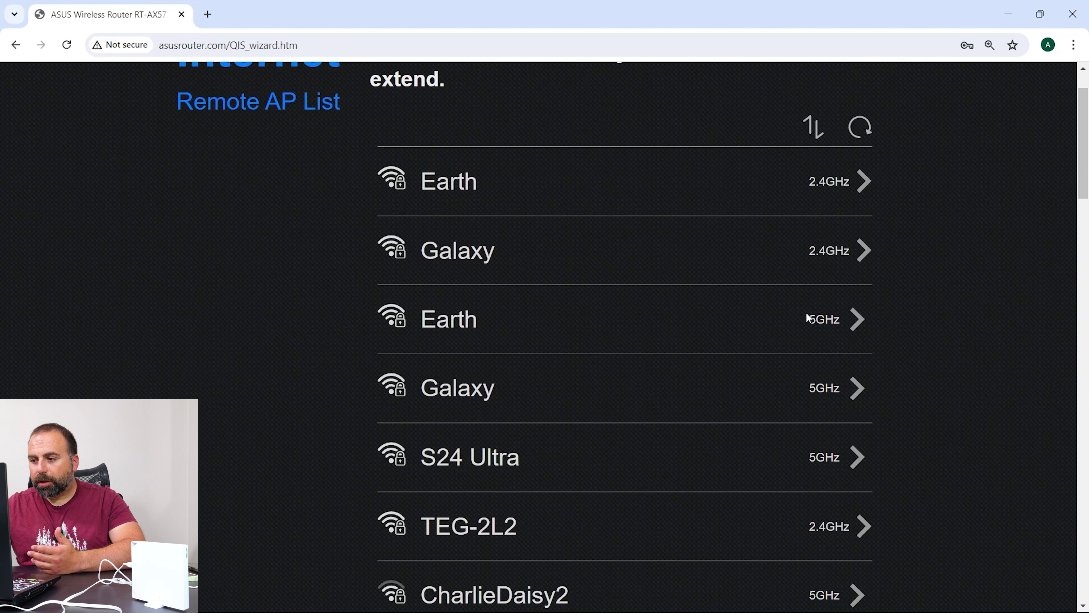
pyautogui.click(469, 461)
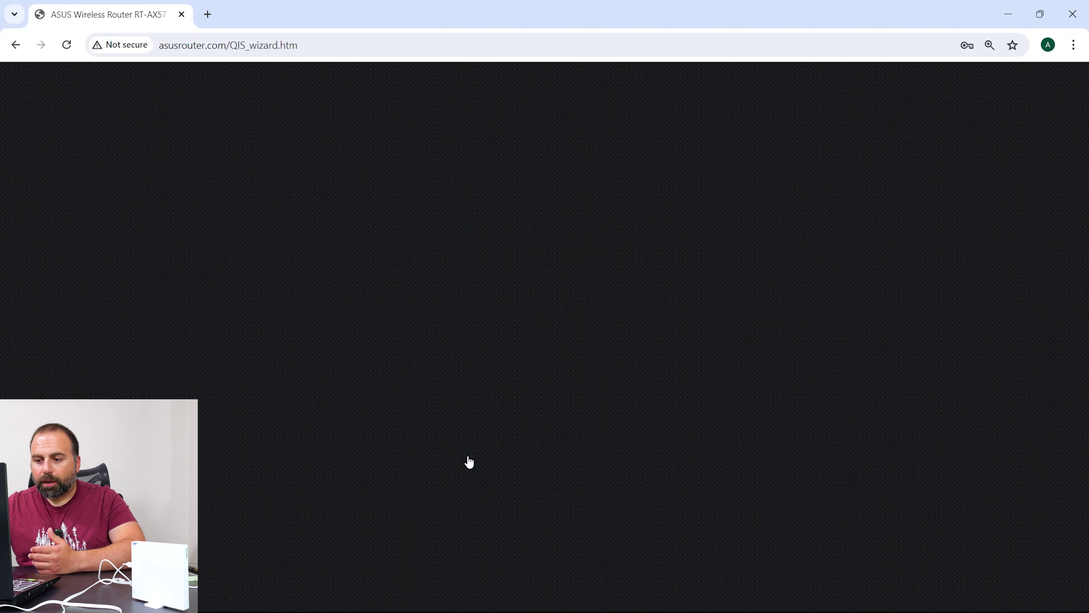
# Enter the hotspot's network key in the Wireless Security field and continue to the wireless settings.
pyautogui.click(442, 247)
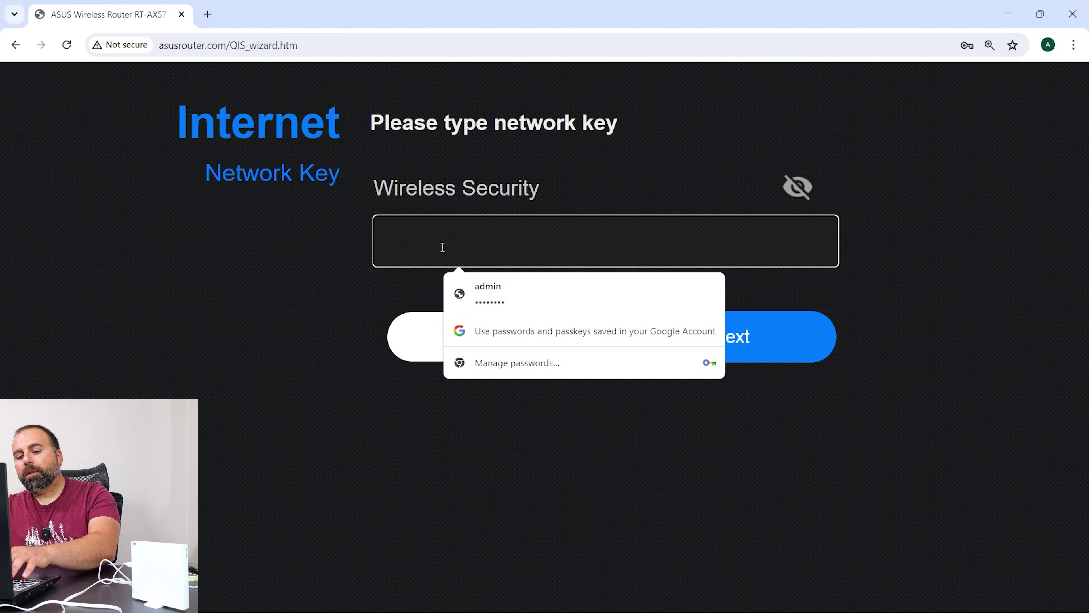
pyautogui.write('••••••••••')
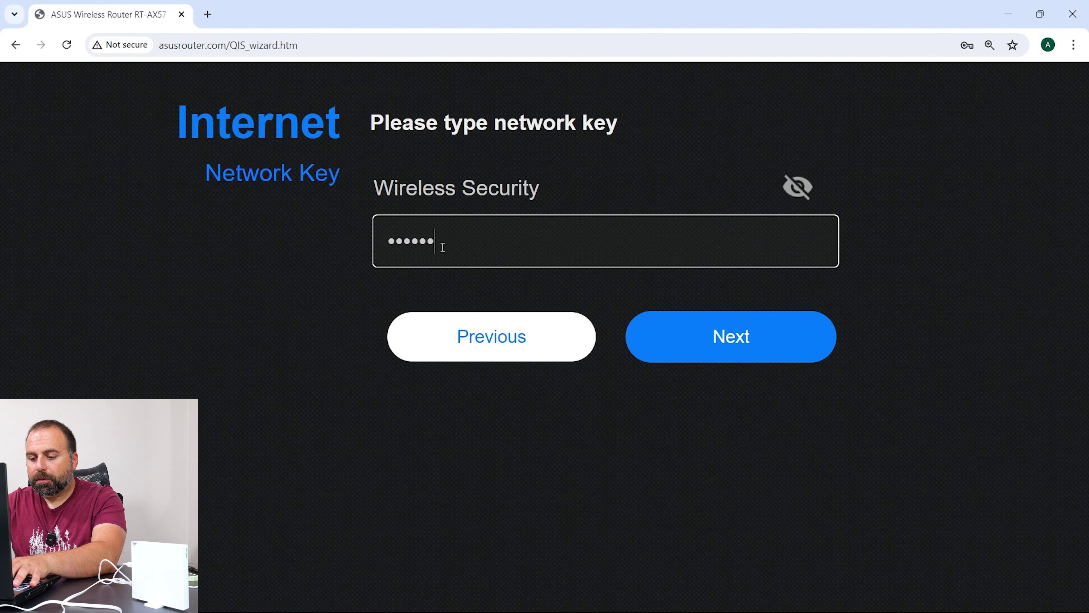
pyautogui.write('•')
pyautogui.click(713, 356)
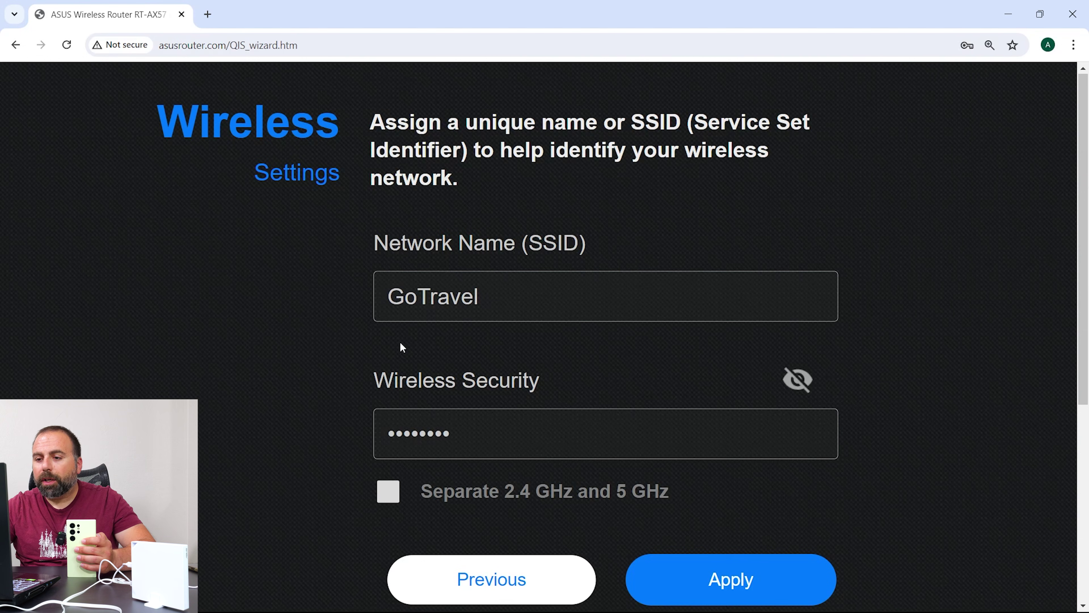
# Apply the prefilled network name and security settings with the 2.4 GHz and 5 GHz bands combined, and look through the summary.
pyautogui.scroll(-3, 679, 440)
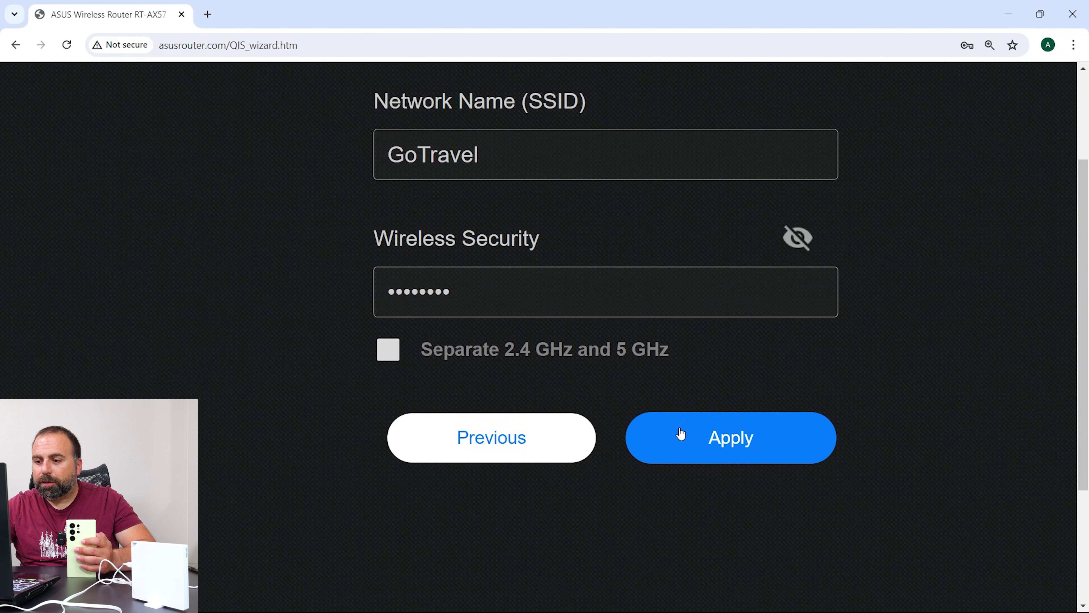
pyautogui.click(732, 441)
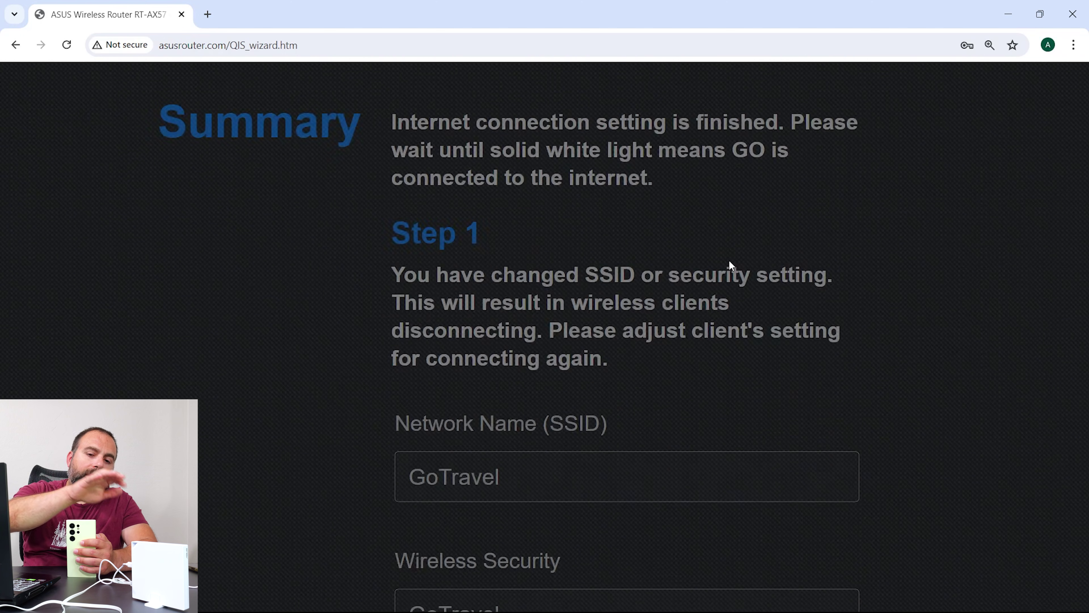
pyautogui.scroll(-7, 731, 266)
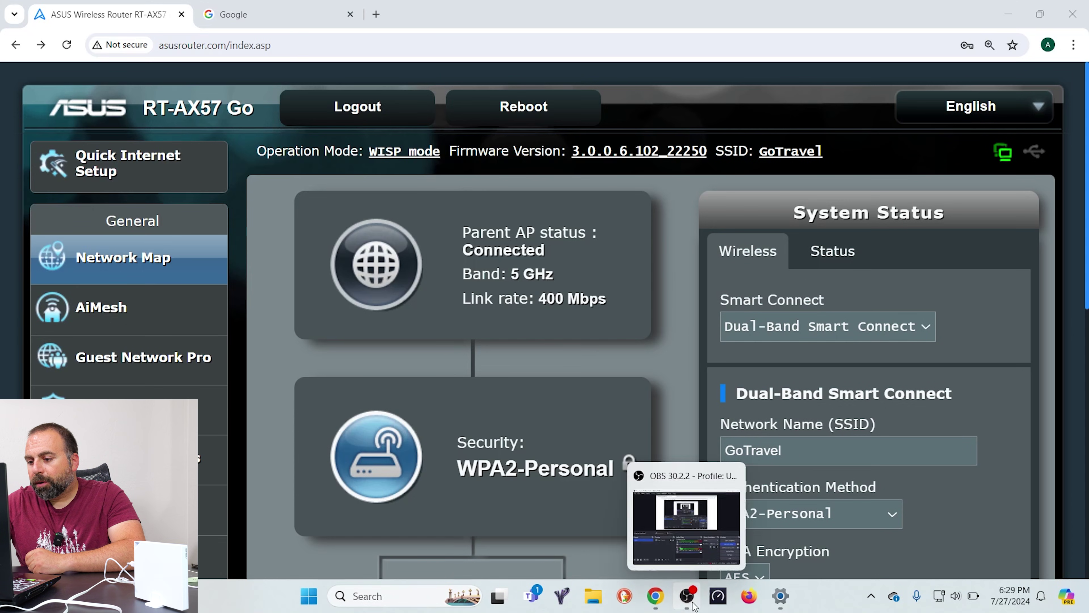
# Run a test in the Speedtest app over the new connection and check the computer's Wi-Fi state in Windows Settings.
pyautogui.click(719, 596)
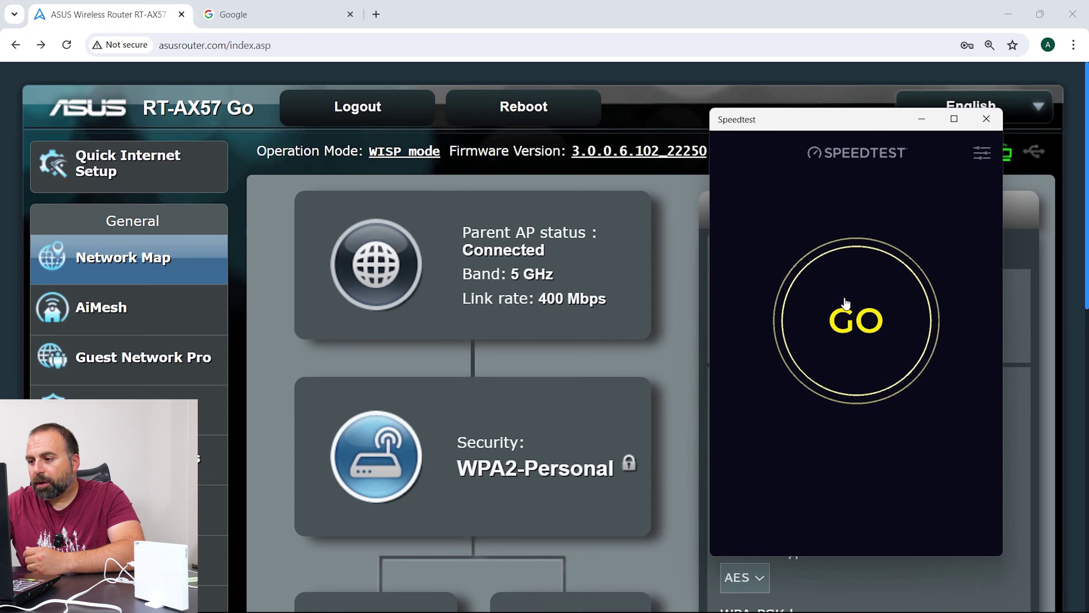
pyautogui.click(844, 300)
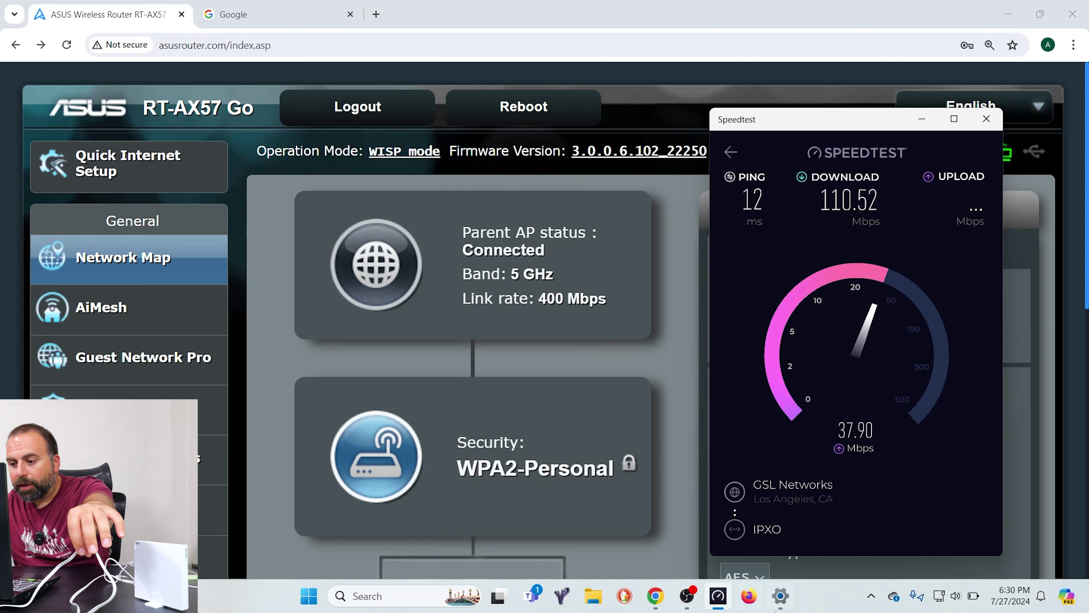
pyautogui.click(780, 606)
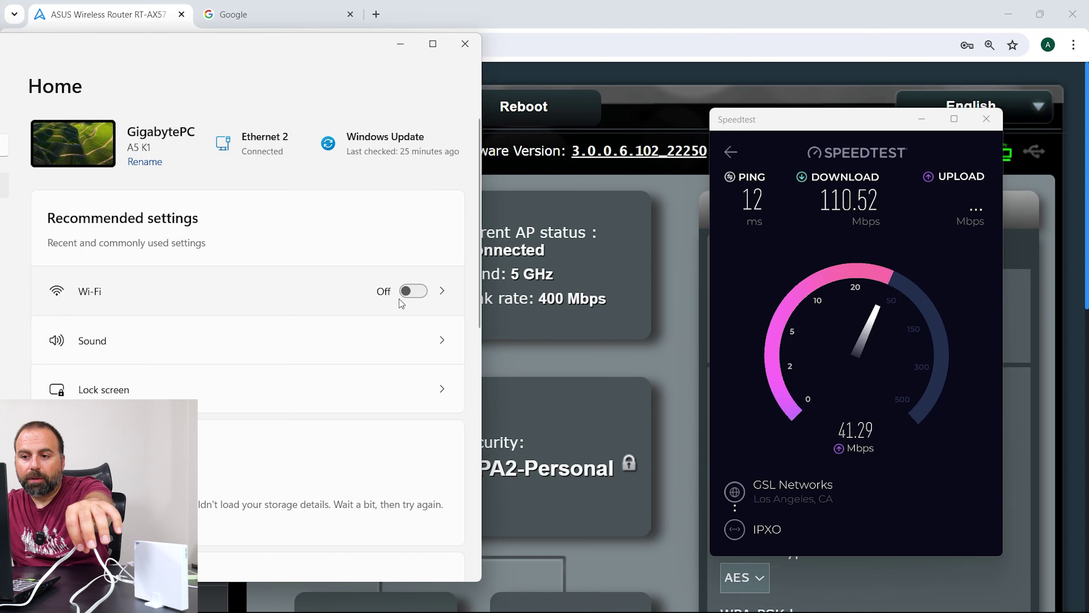
pyautogui.click(398, 44)
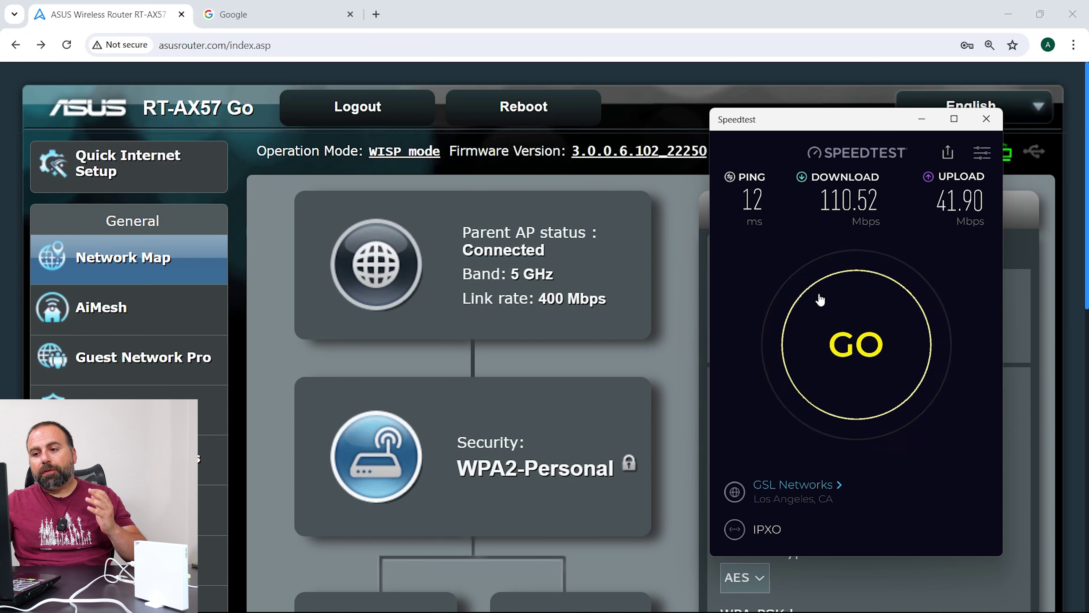
# Return to the router's web interface and reopen the Operation Mode page.
pyautogui.click(408, 151)
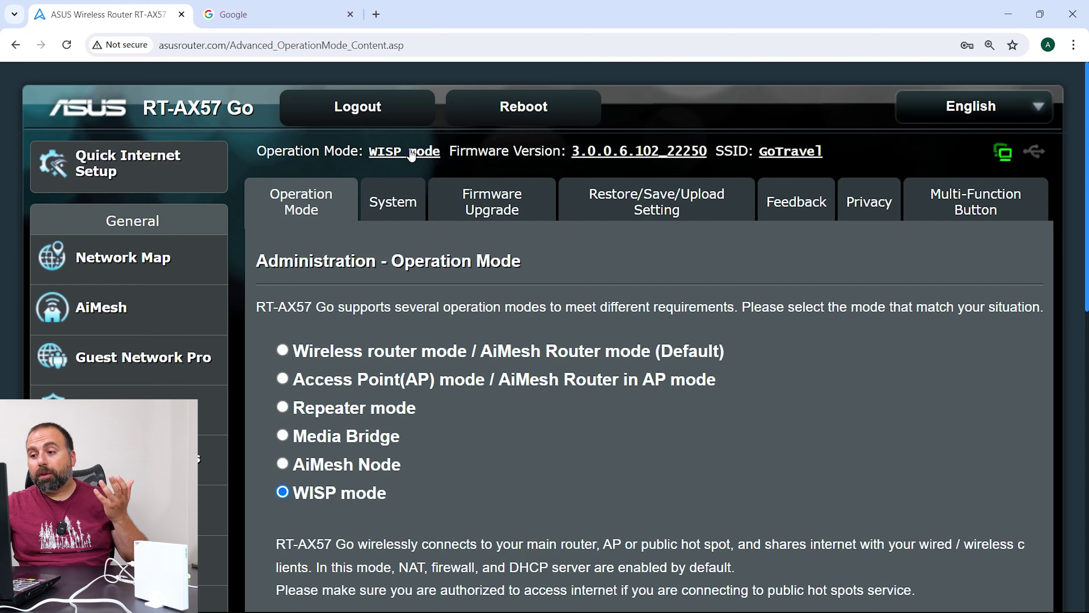